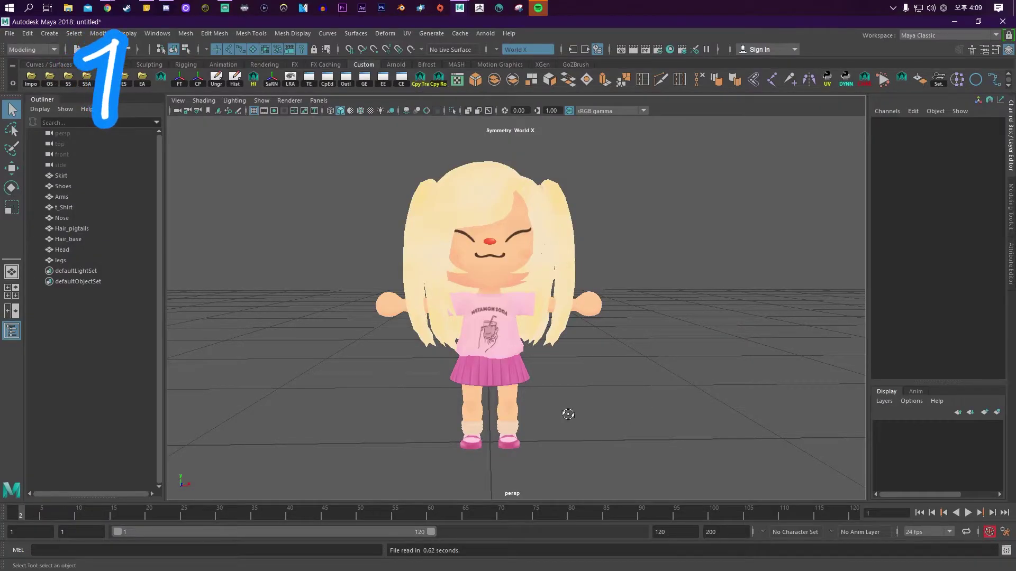
Step: Switch to the Rigging menu set and start the Create Joints tool
left_click_drag(568, 414, 555, 390, "alt")
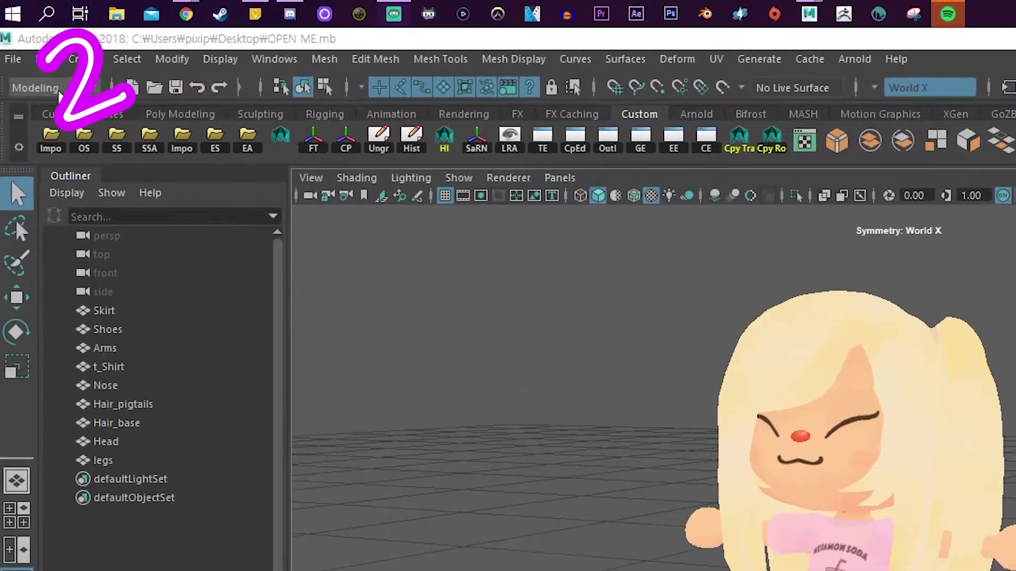
left_click(31, 49)
left_click(47, 221)
left_click(573, 102)
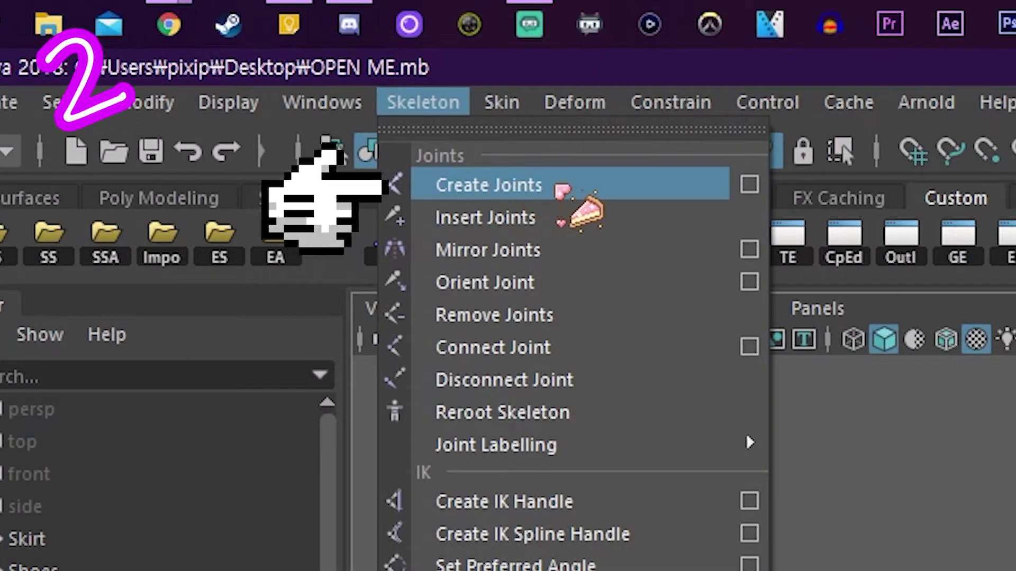
left_click(529, 186)
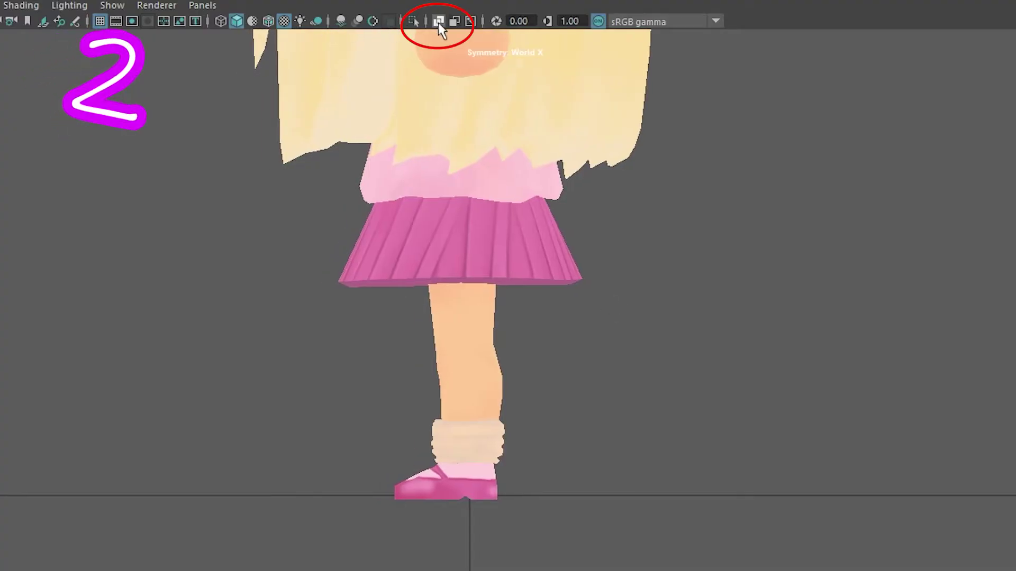
Step: Turn on X-Ray and shrink the displayed joint size
left_click(438, 22)
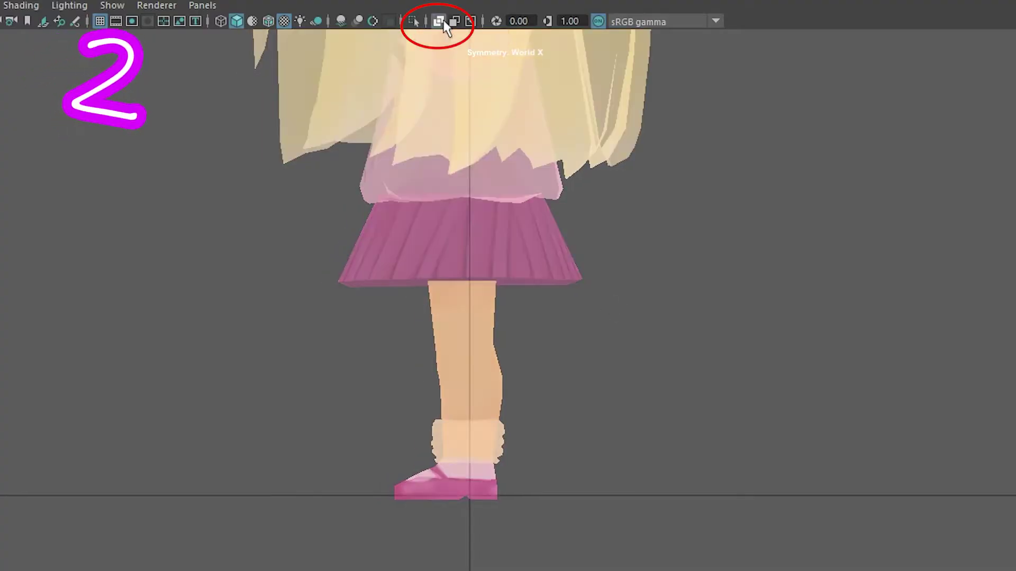
mouse_move(180, 165)
left_click(242, 198)
left_click_drag(332, 233, 318, 254)
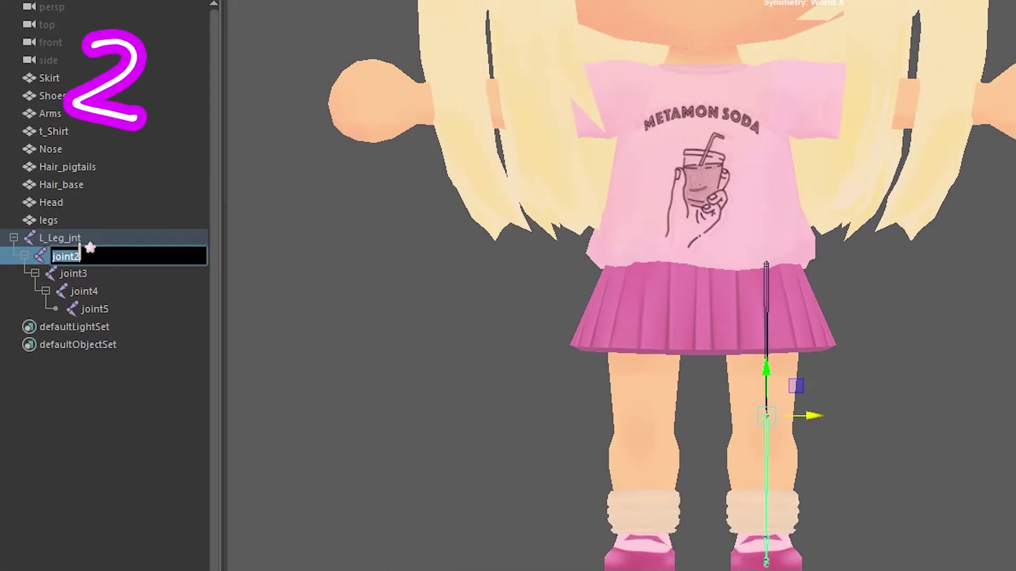
Step: Name the knee joint L_Knee_jnt and create a hip-to-ankle IK handle named L_ankle_IK
type("L_Knee_jnt_bn")
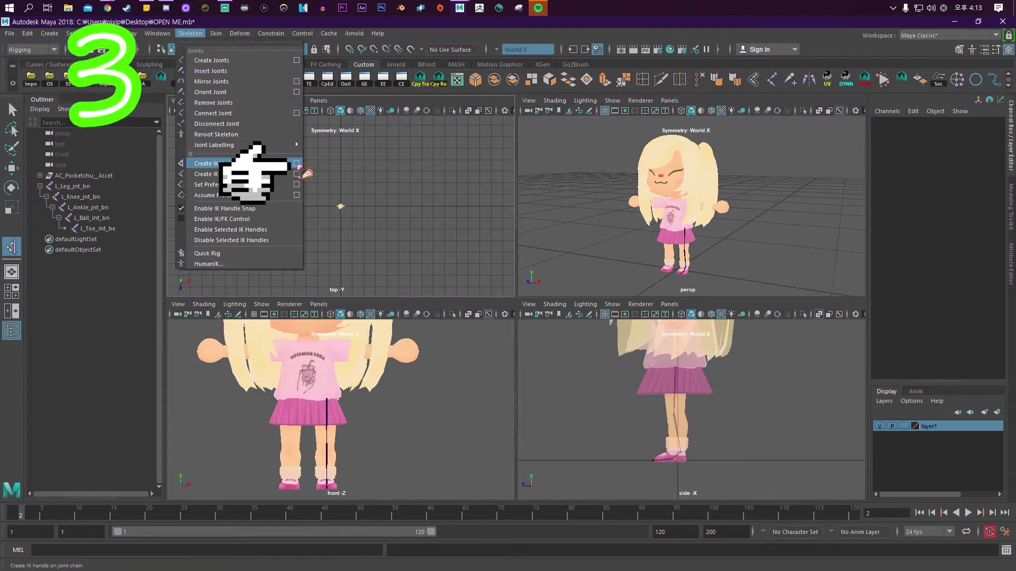
left_click(297, 164)
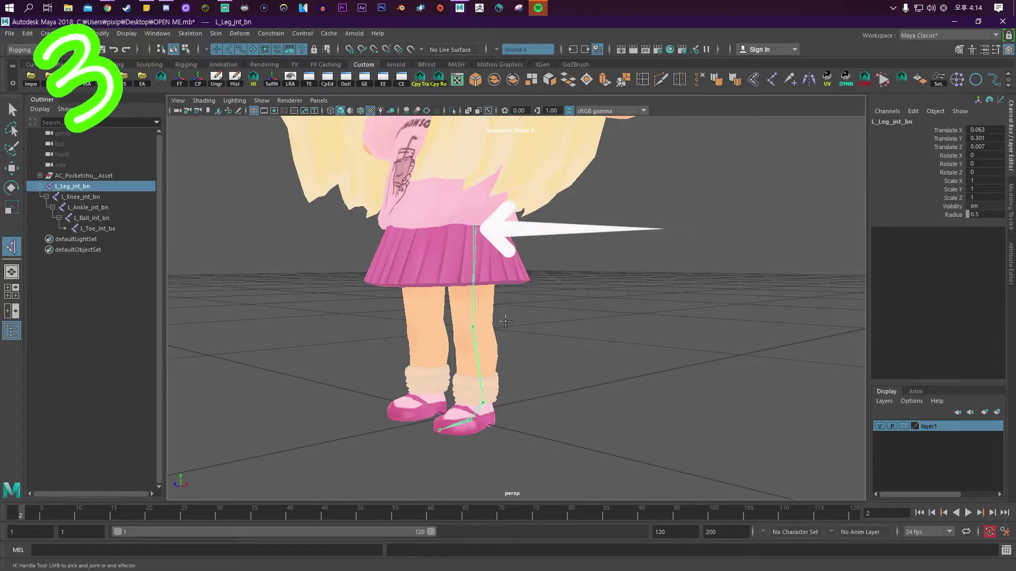
left_click(481, 400)
double_click(74, 250)
type("L ankle IK")
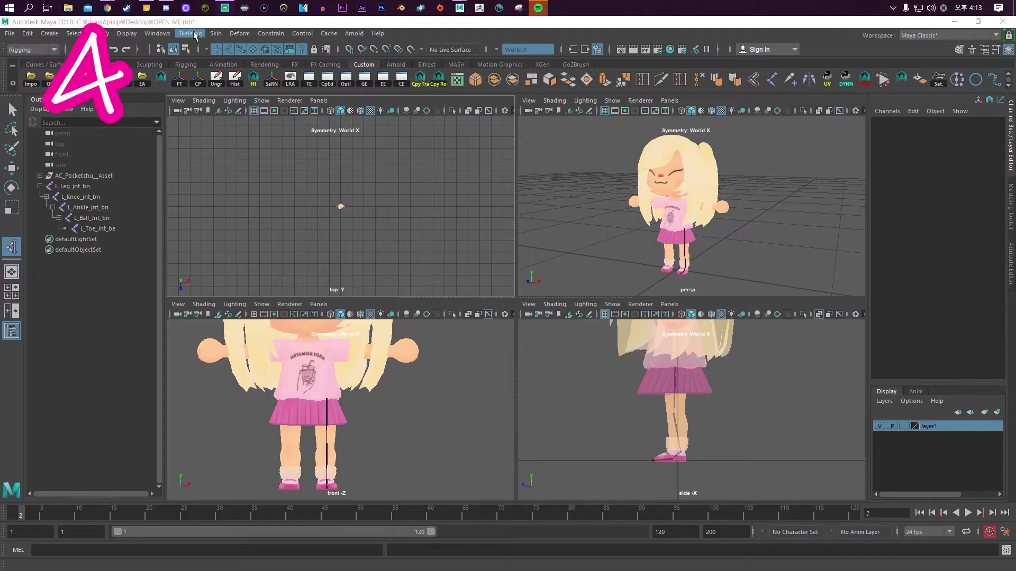
left_click(190, 33)
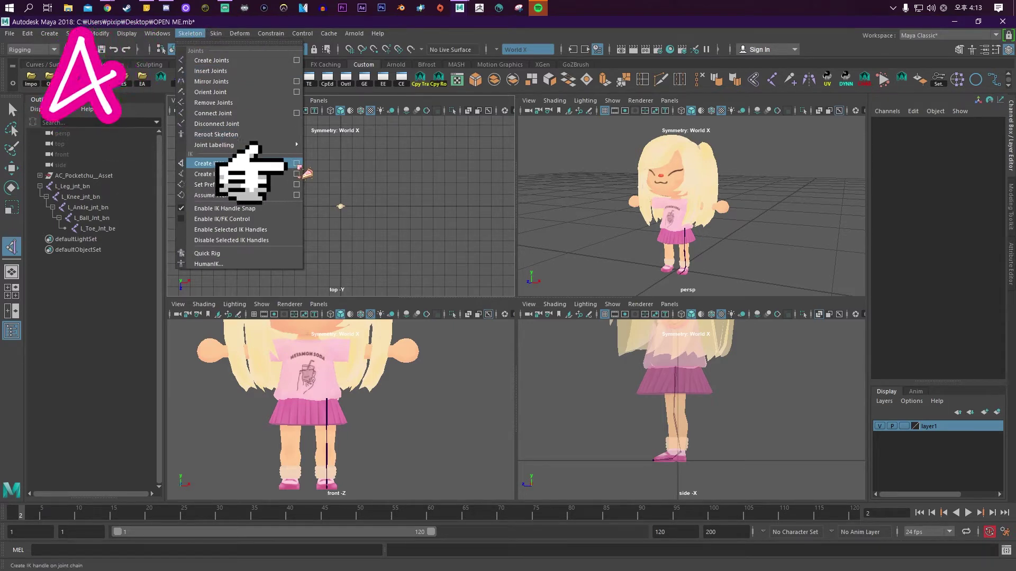
Step: Create a single-chain IK handle from the ankle to the ball joint named L_Ball_IK
left_click(298, 165)
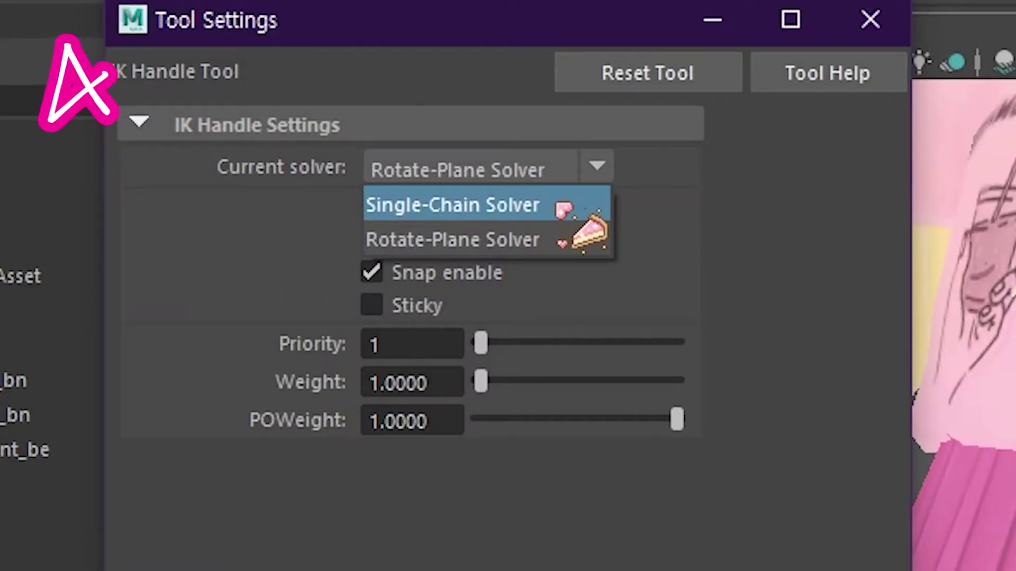
left_click(559, 206)
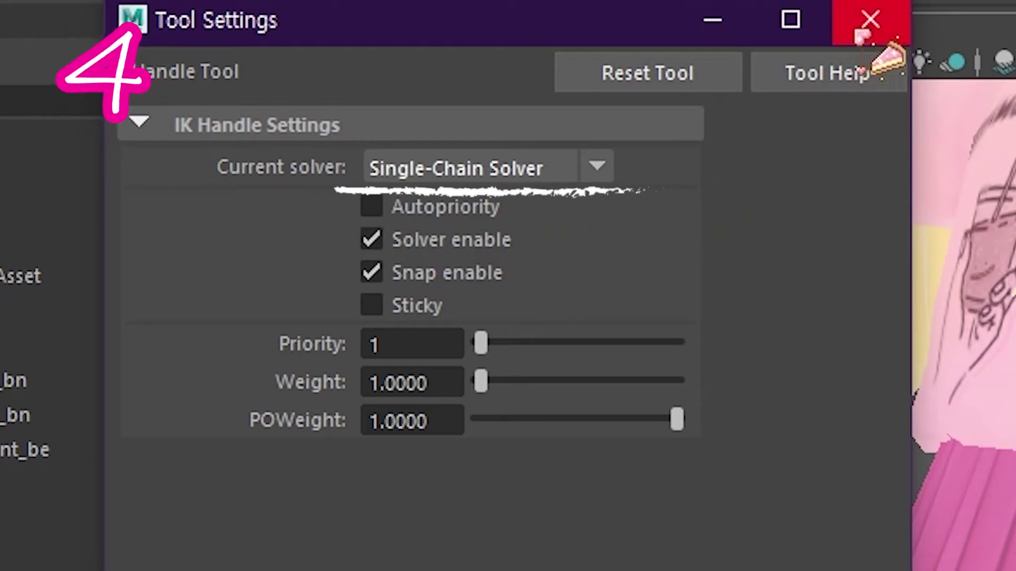
left_click(871, 20)
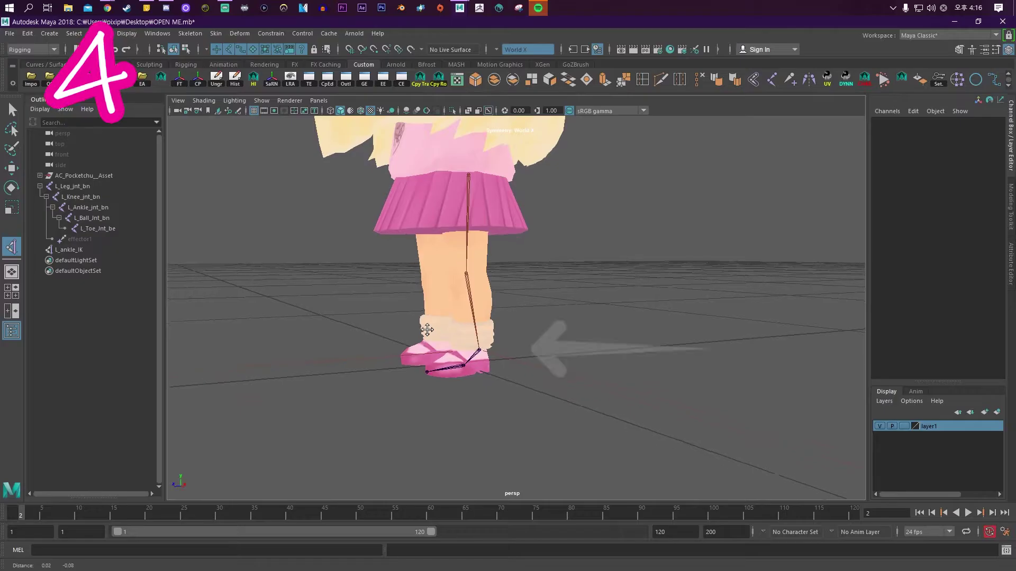
left_click(479, 351)
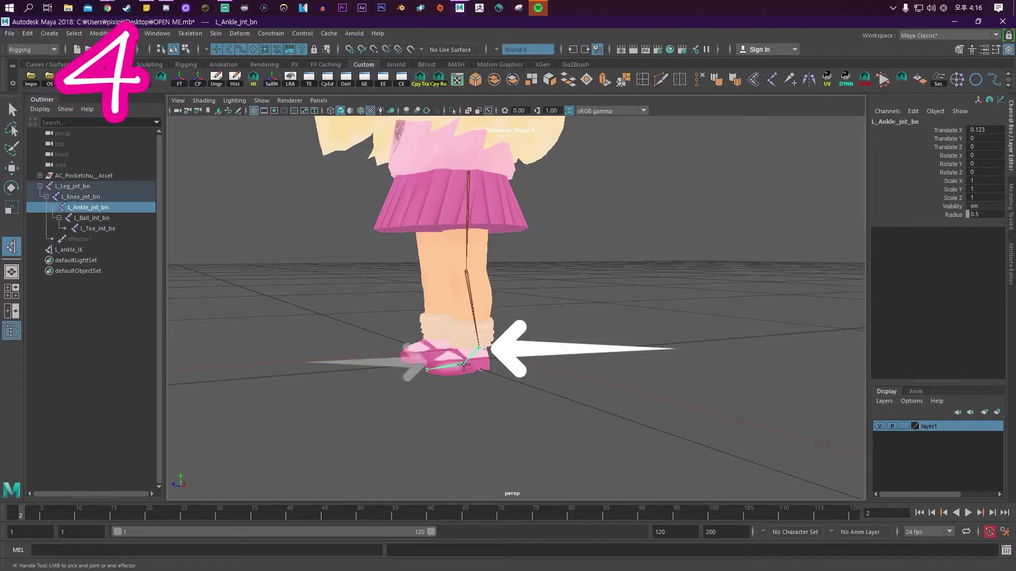
left_click(463, 364)
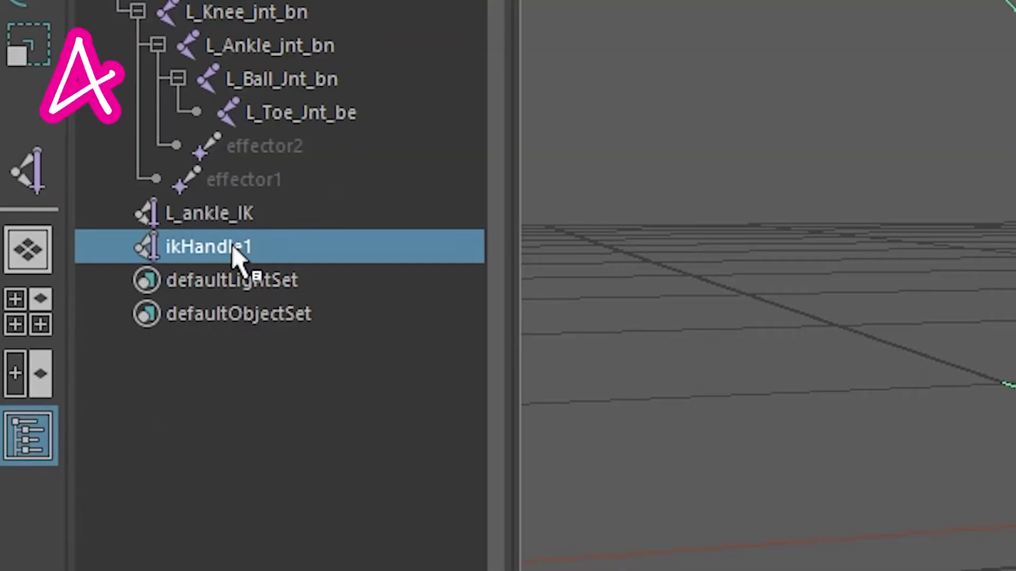
double_click(77, 272)
type("L_Ball_IK")
left_click(254, 405)
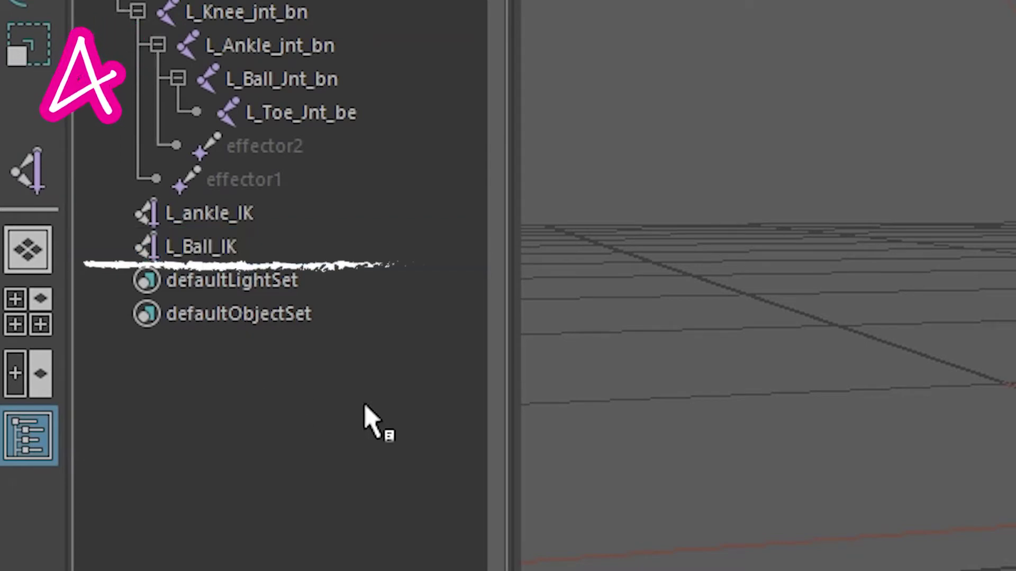
Step: Start another IK handle at the ball joint
left_click(190, 33)
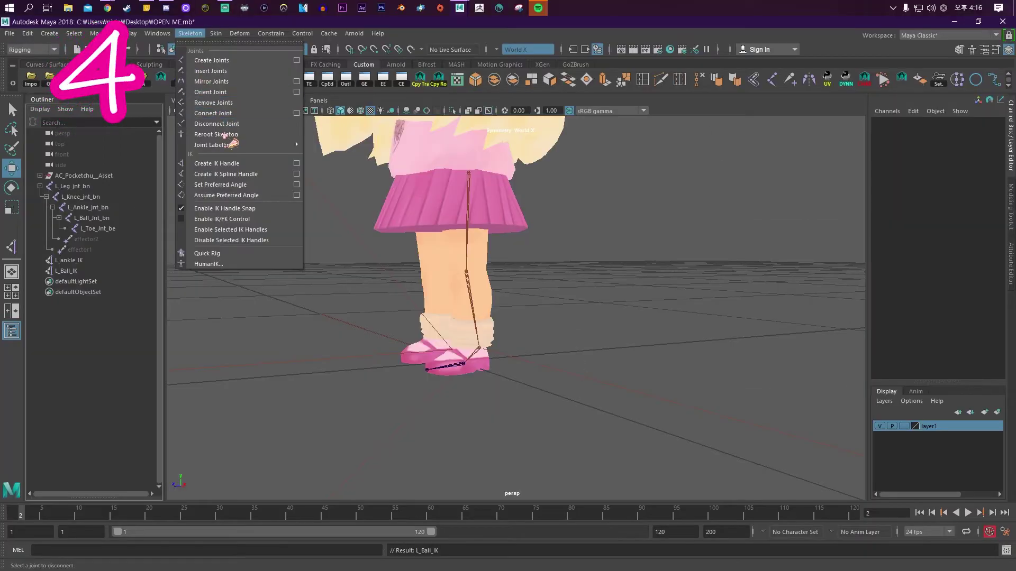
left_click(222, 163)
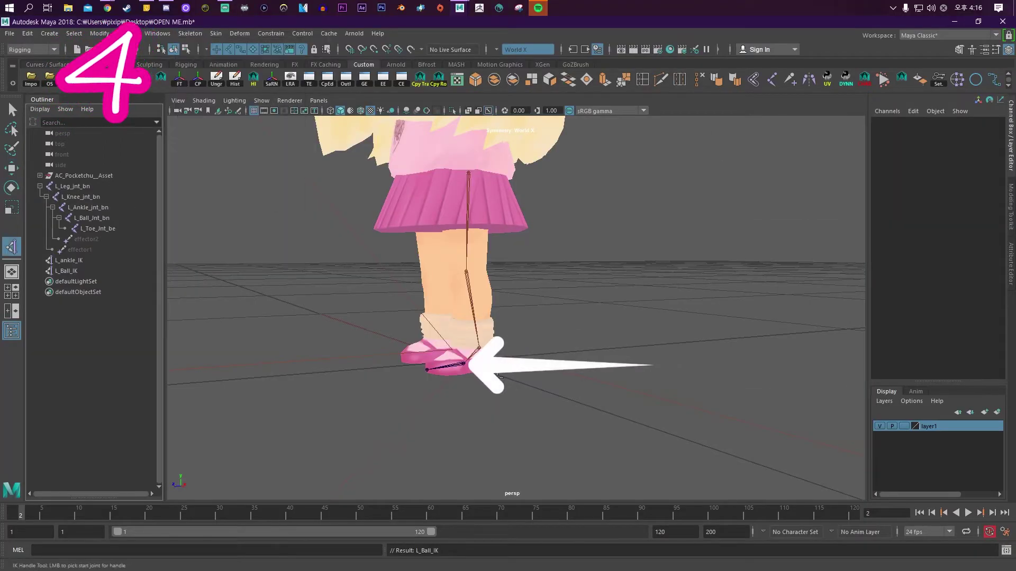
left_click(462, 364)
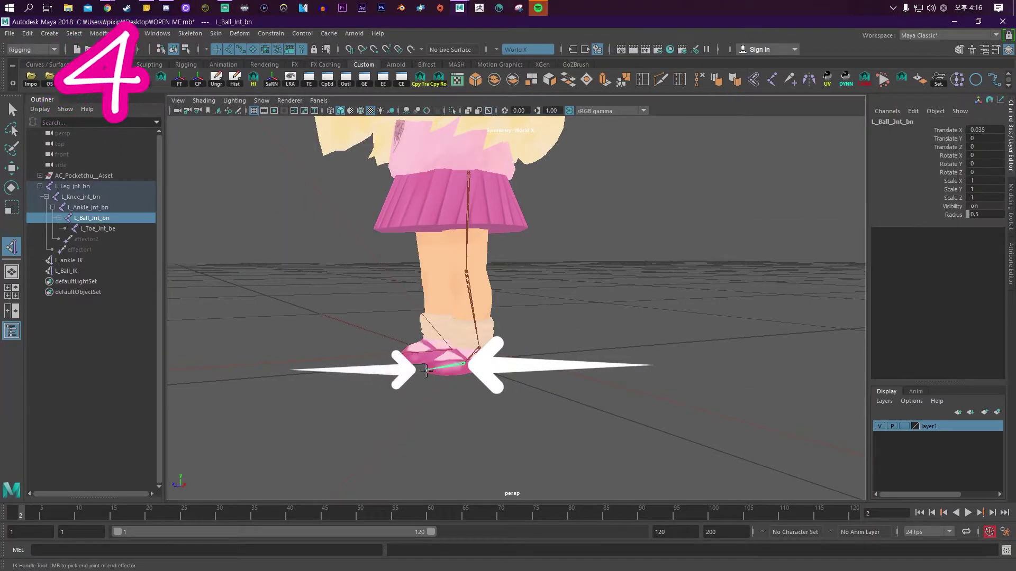
Step: End the handle at the toe joint and name it L_Toe_IK
left_click(429, 369)
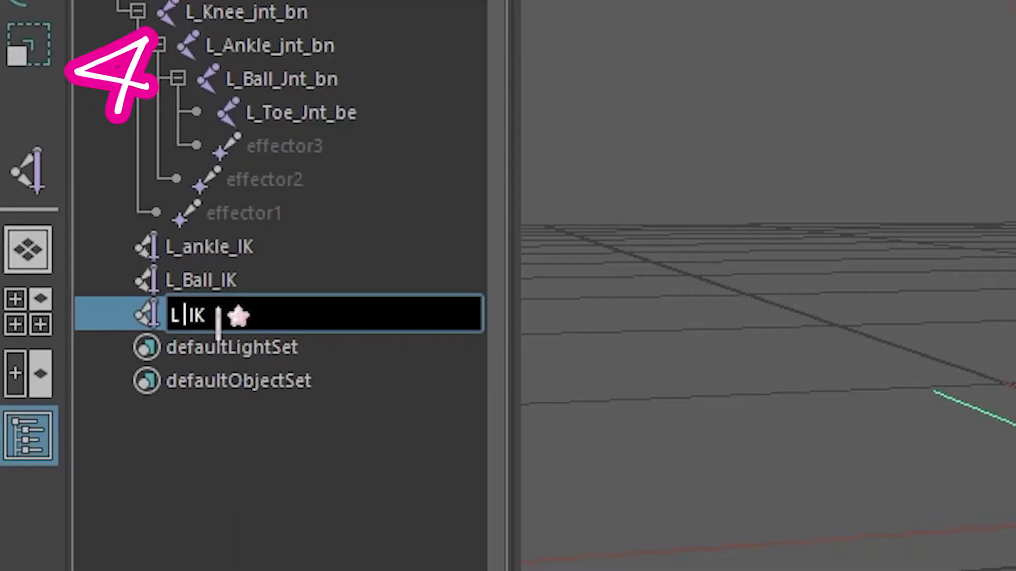
type("Toe_IK")
key("Return")
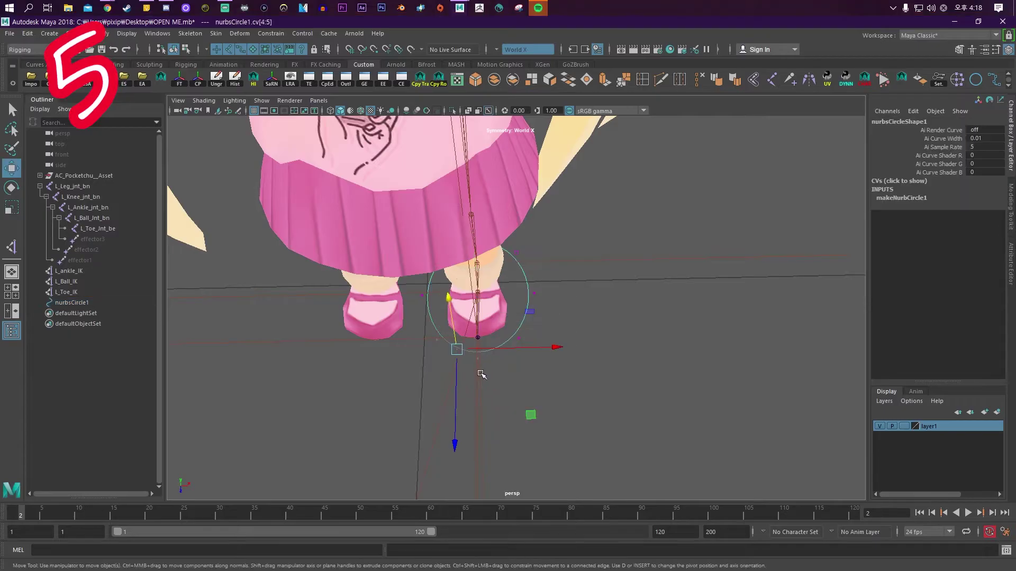
Step: Name the circle control L_Leg_CTRL and parent the three IK handles under it
scroll(490, 316, "up", 3)
double_click(95, 300)
type("LLL")
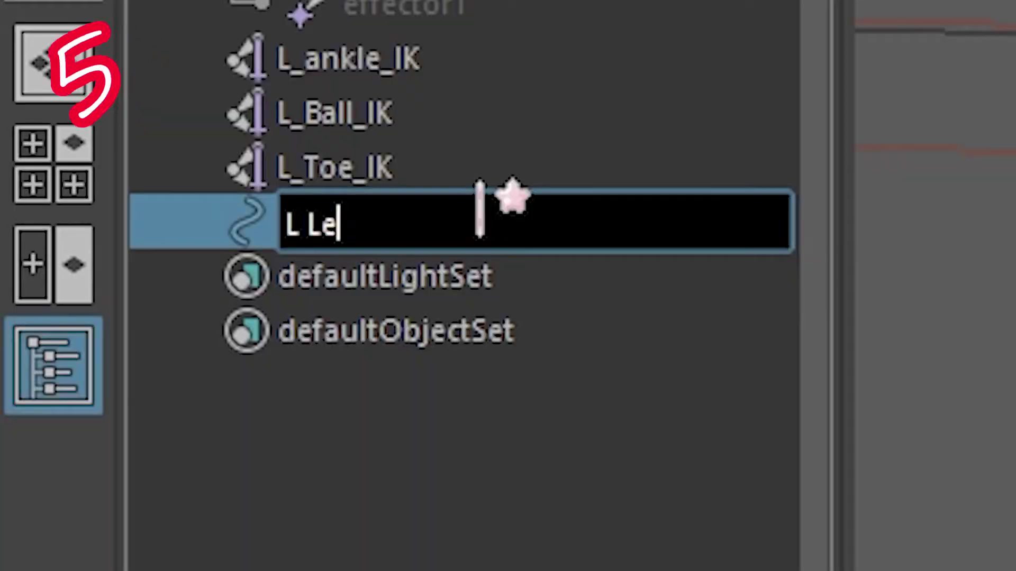
type("g_CTRL")
key("Return")
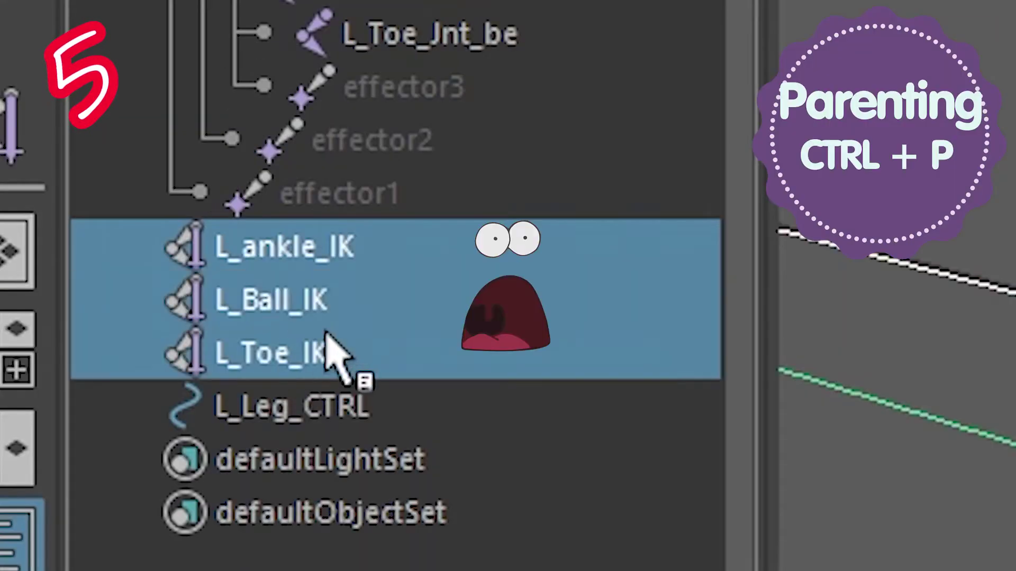
middle_click_drag(333, 344, 330, 416)
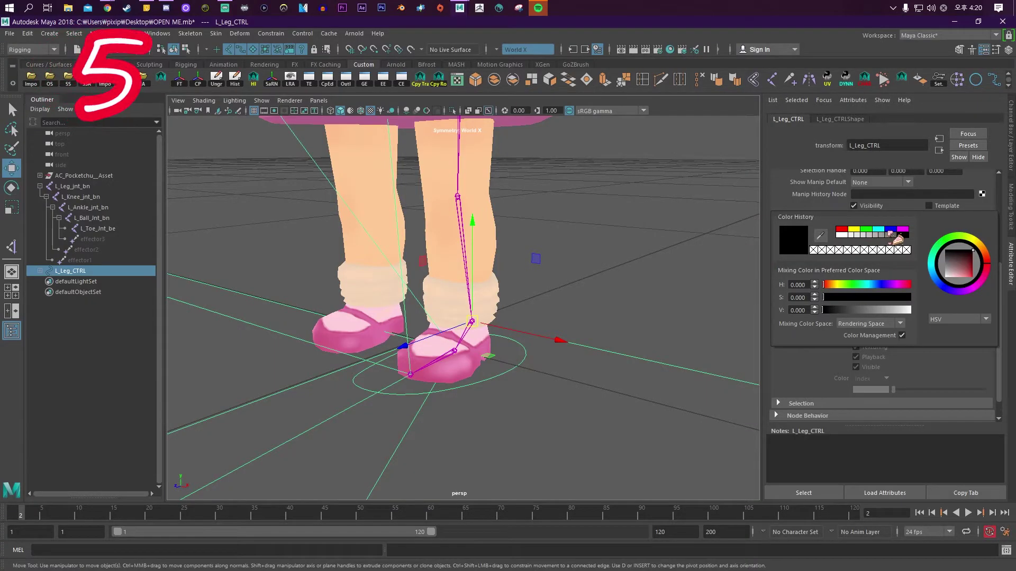
Step: Make L_Leg_CTRL cyan and group the ball and toe IKs as L_Toe_Tap_Pivot_Grp, pivoted at the ball
left_click(878, 229)
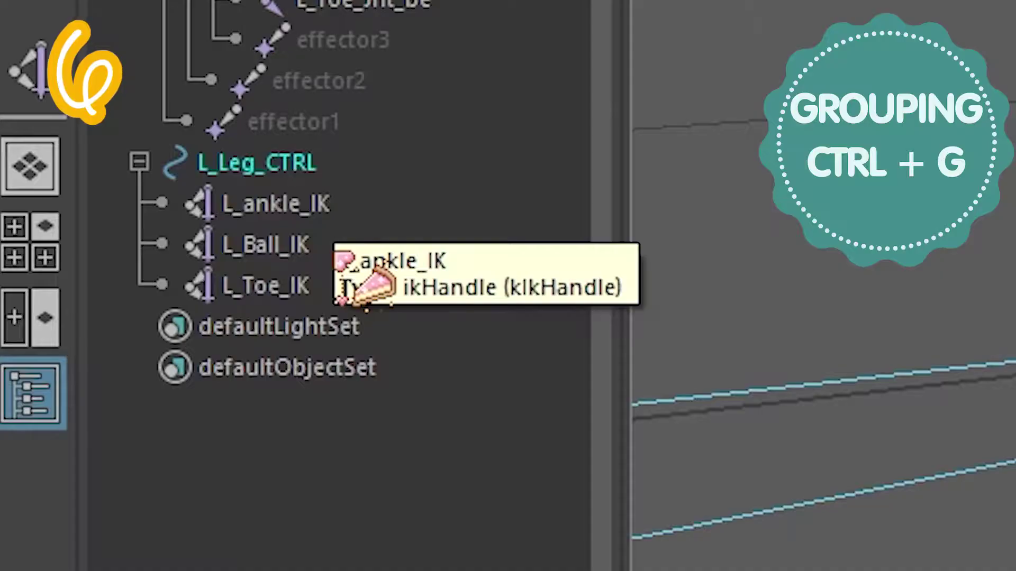
left_click(334, 249)
left_click(333, 285, "shift")
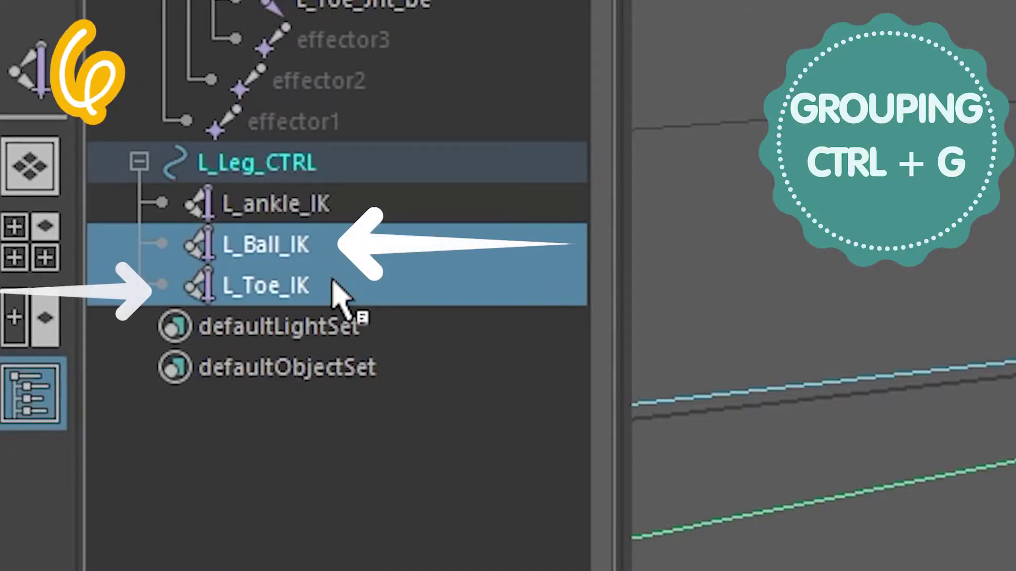
key("ctrl+g")
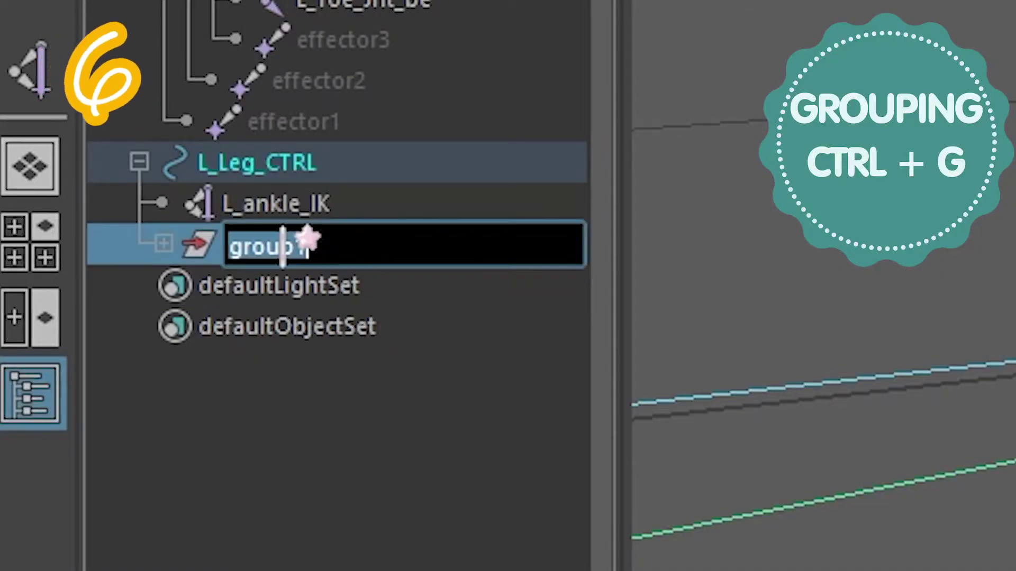
type("L_Toe_Tap_Pivot_Grp")
key("Return")
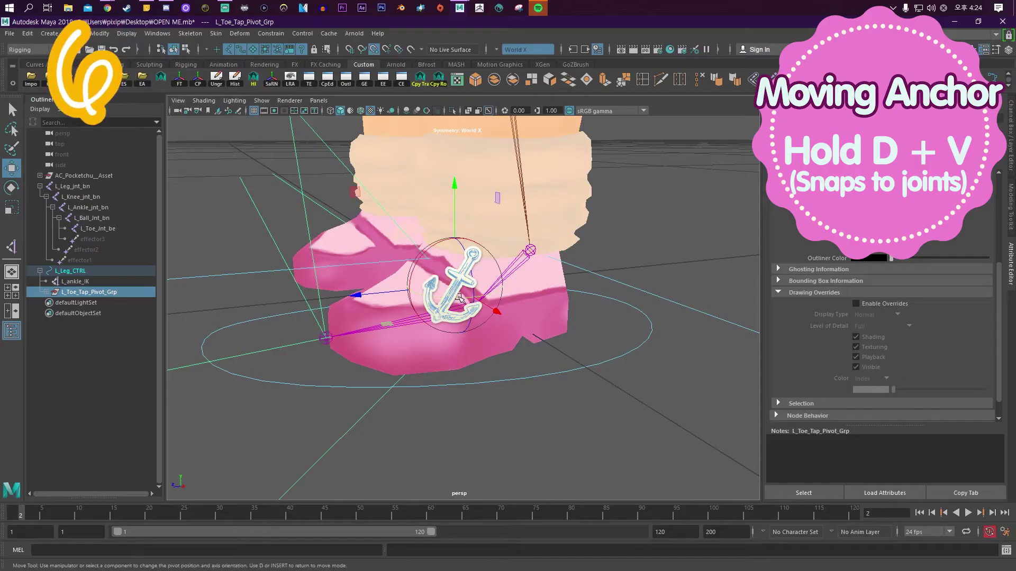
left_click_drag(459, 296, 468, 297)
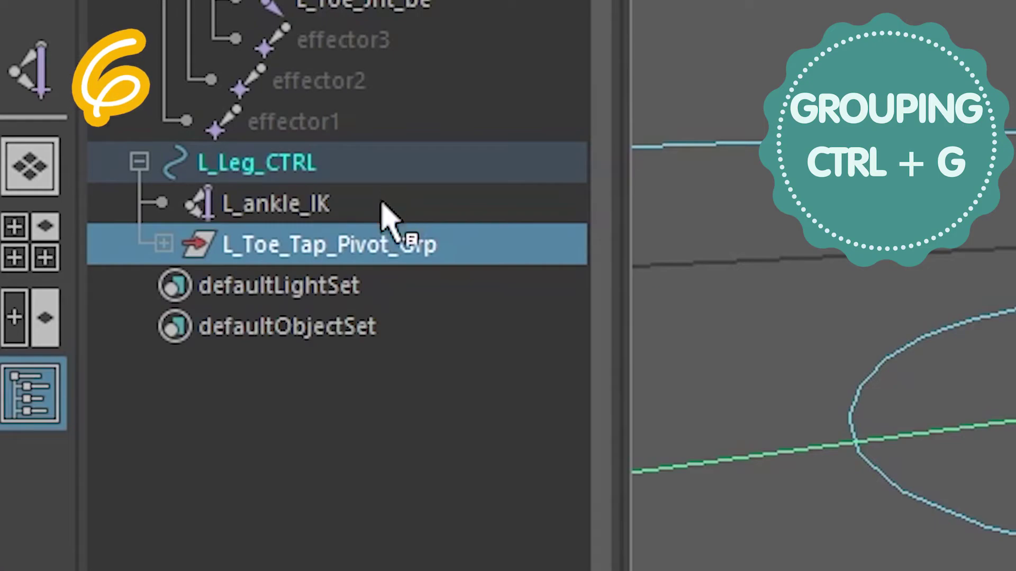
Step: Group L_ankle_IK as L_Heel_Peel_Pivot_Grp and snap its pivot to the ball joint
left_click(103, 280)
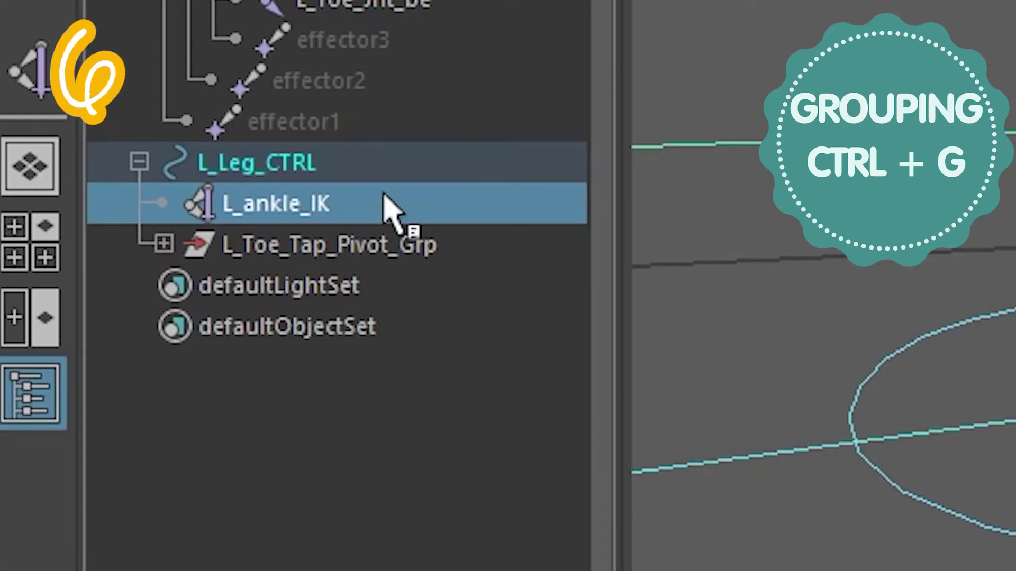
key("ctrl+g")
double_click(296, 253)
type("L_Toe_Tap_Pivot_Grp")
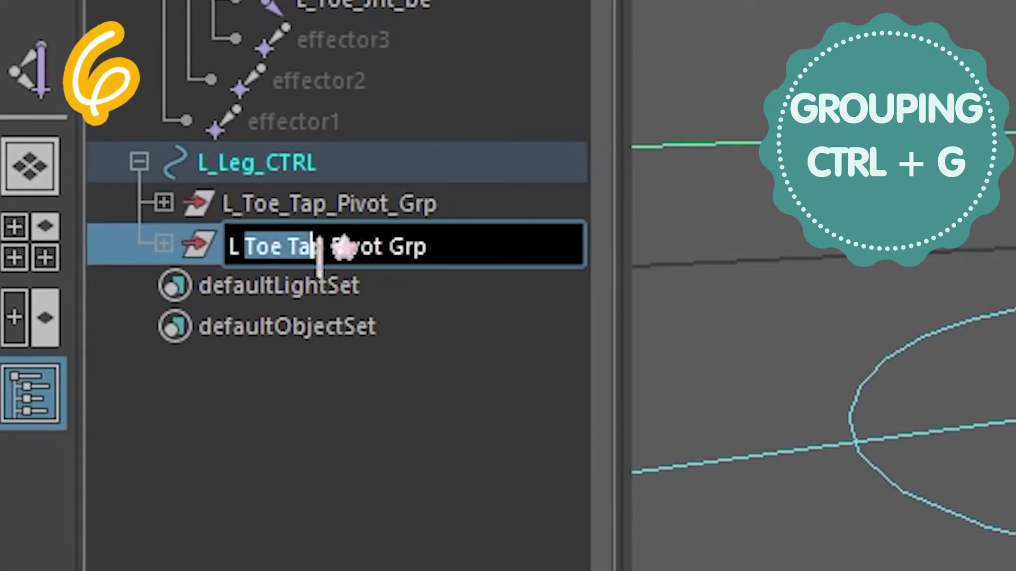
left_click_drag(386, 245, 240, 246)
type("H")
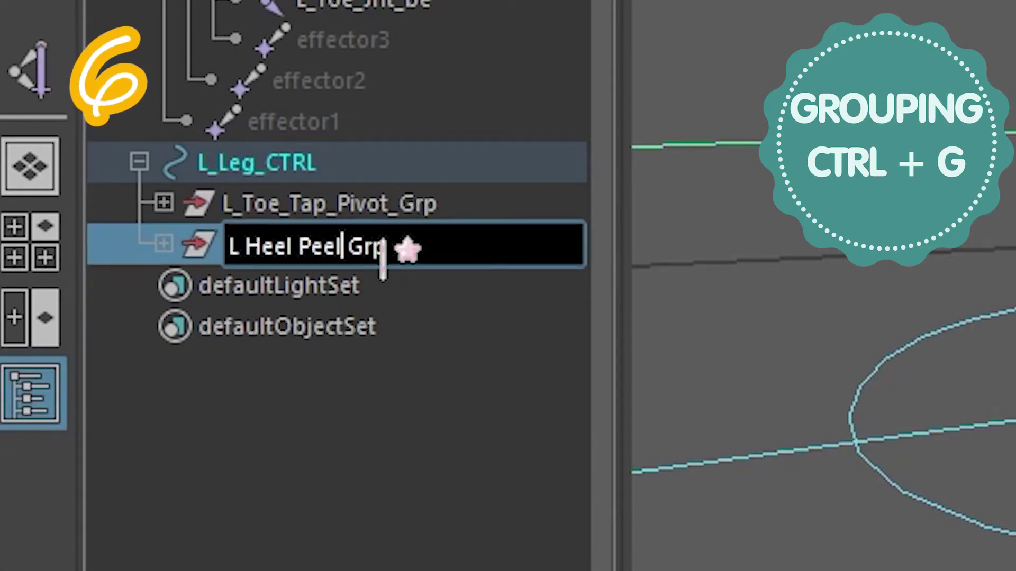
type("eel_Peel_Pivot")
key("Return")
key("d")
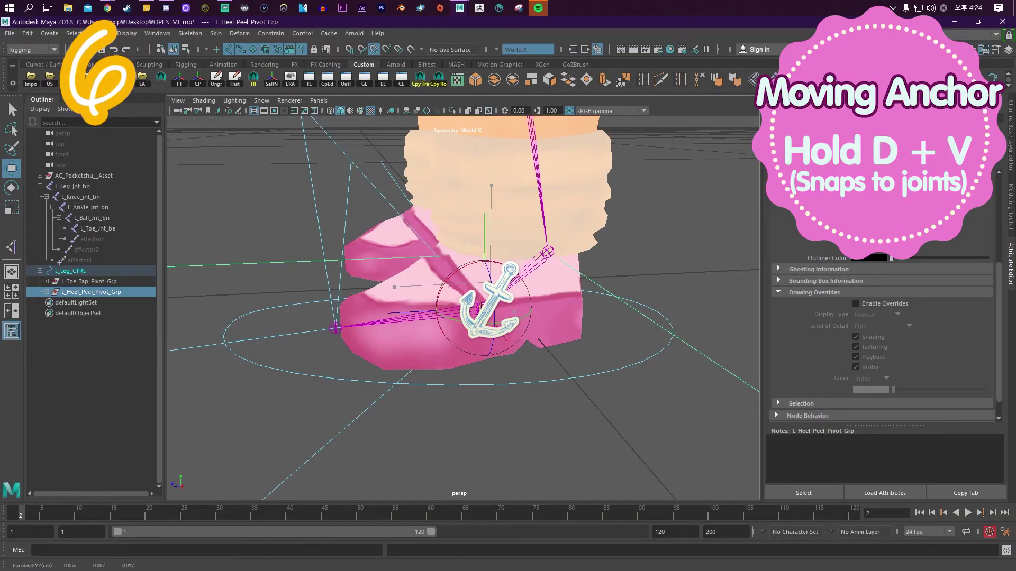
left_click(617, 373)
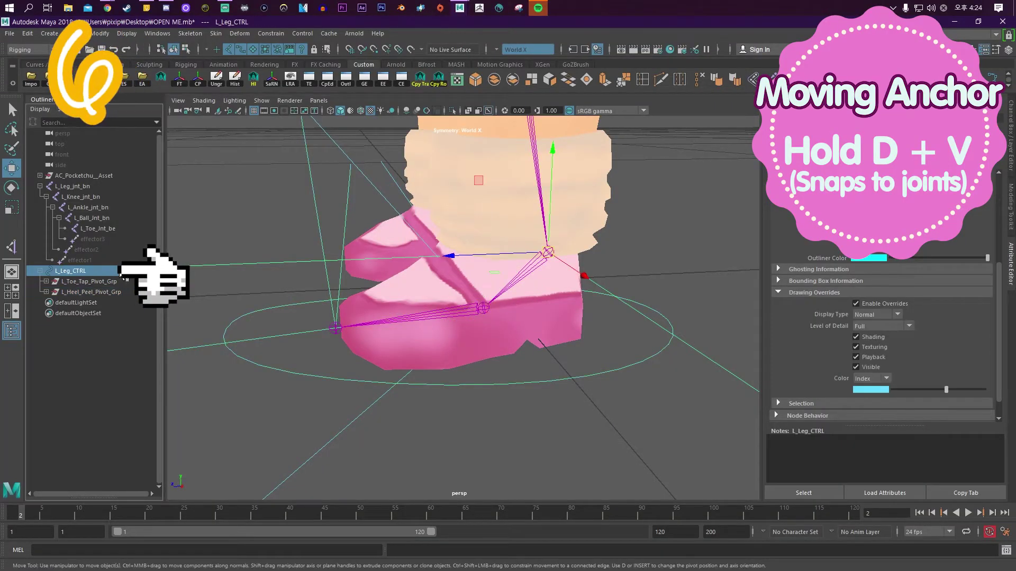
left_click_drag(617, 373, 543, 362, "alt")
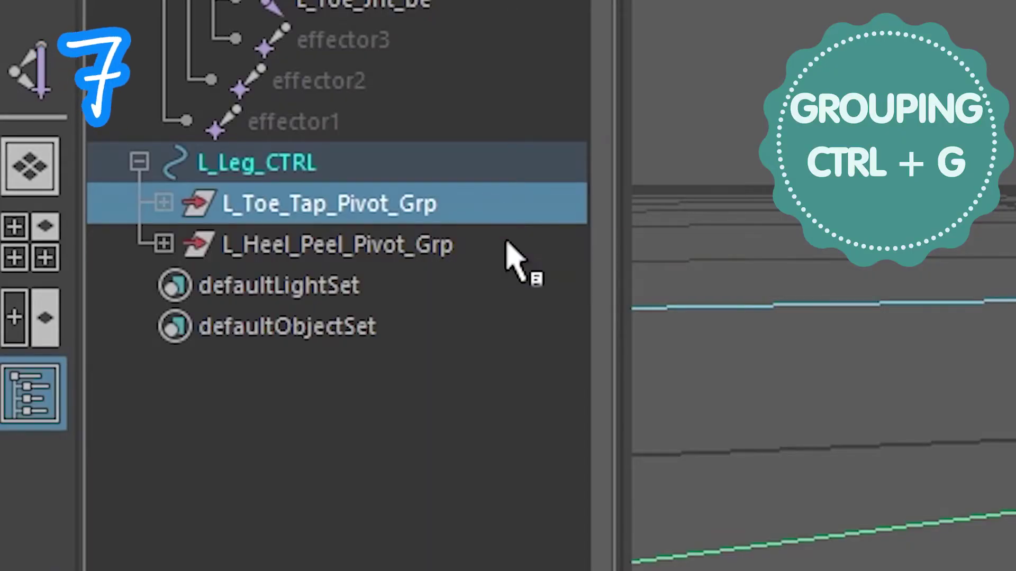
Step: Group the toe tap and heel peel groups as L_Swivel_Pivot_grp with its pivot near the heel
left_click(132, 294, "shift")
key("ctrl+g")
double_click(371, 205)
type("L_Swiv")
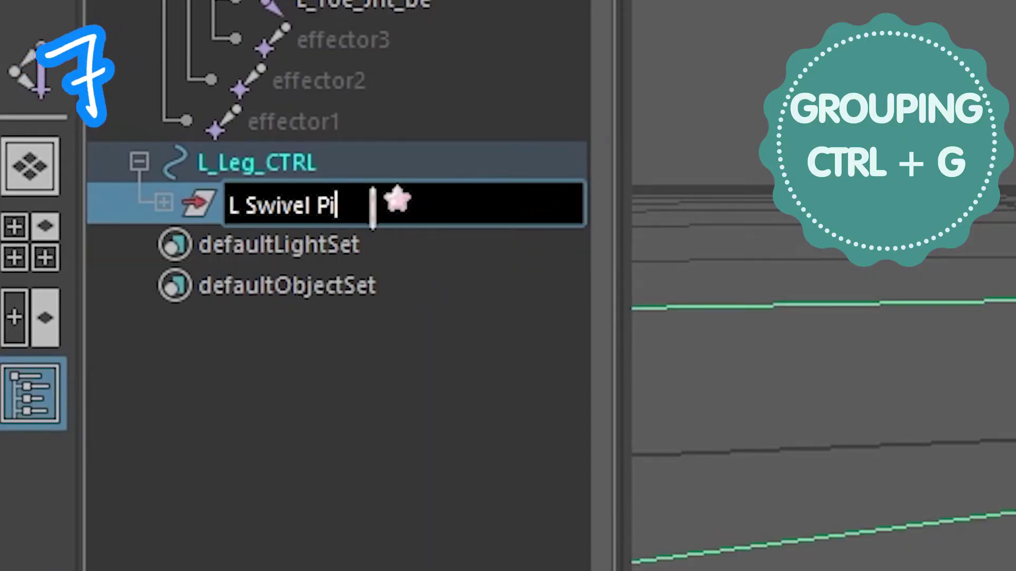
type("el_Pivot_grp")
key("Return")
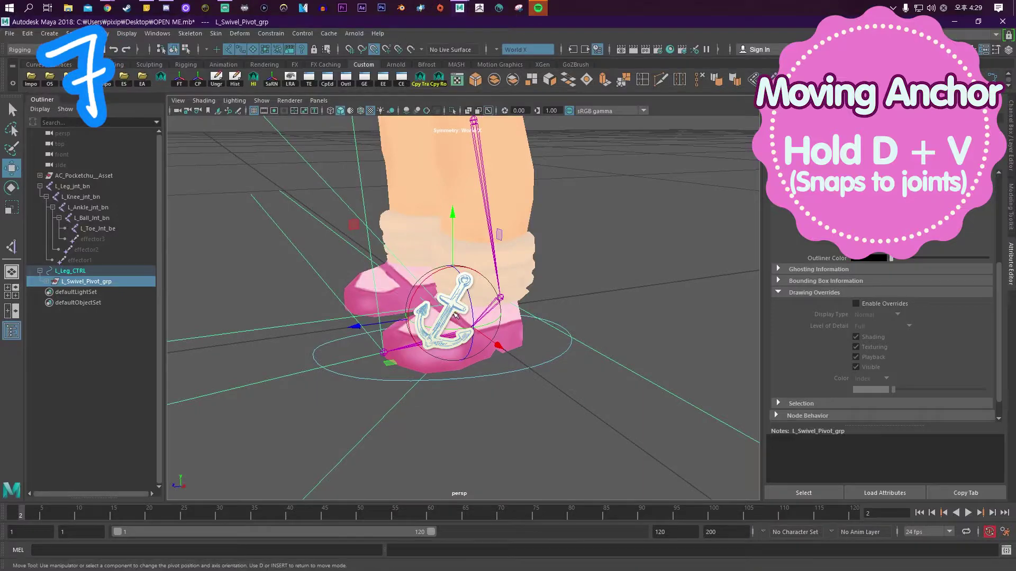
left_click_drag(450, 339, 471, 355)
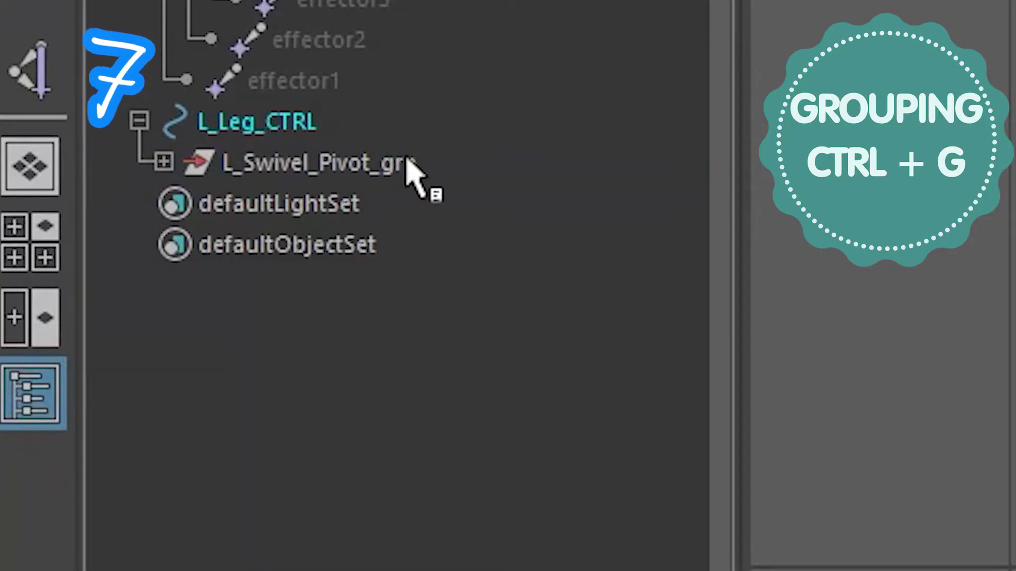
Step: Wrap L_Swivel_Pivot_grp in L_Toe_Tip_Pivot_Grp with its pivot at the toe tip
left_click(535, 175)
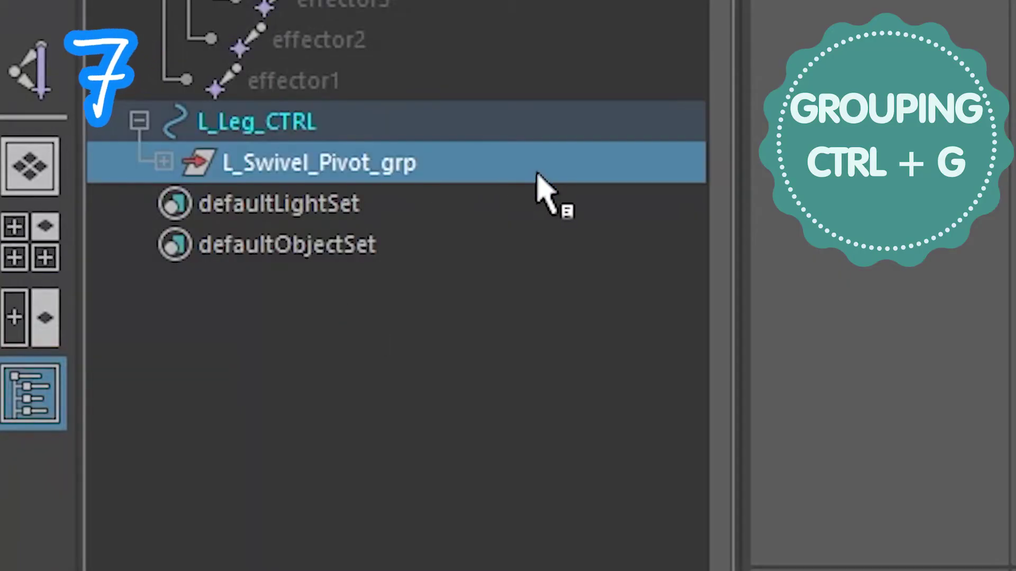
key("ctrl+g")
double_click(538, 168)
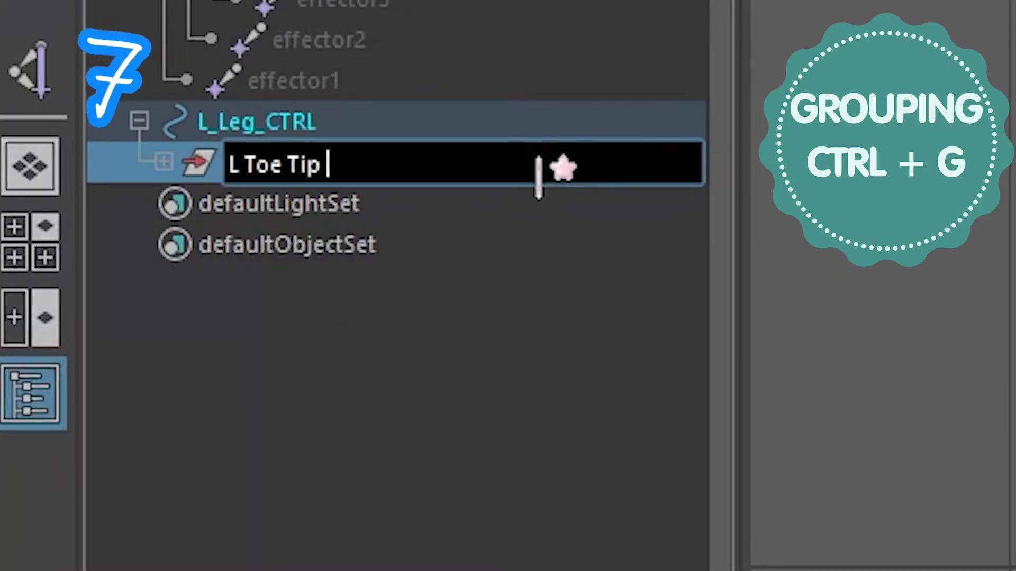
type("L_Toe_Tip_Pivot_Grp")
key("Return")
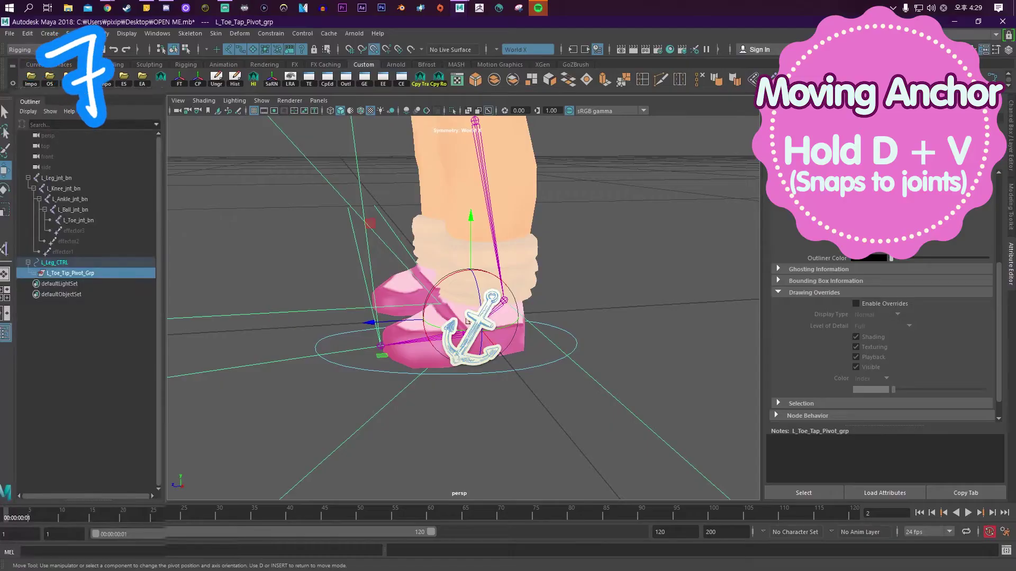
left_click_drag(468, 319, 387, 354)
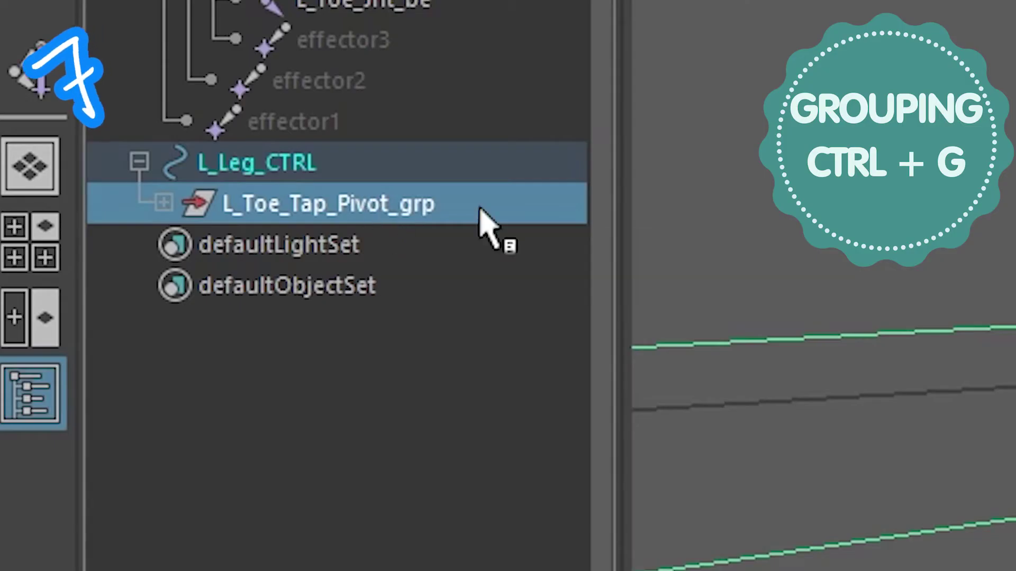
Step: Wrap that in L_Ankle_Pivot_grp with its pivot snapped to the ankle joint
key("ctrl+g")
double_click(80, 273)
type("L_Ankle_Pivot_grp")
key("Return")
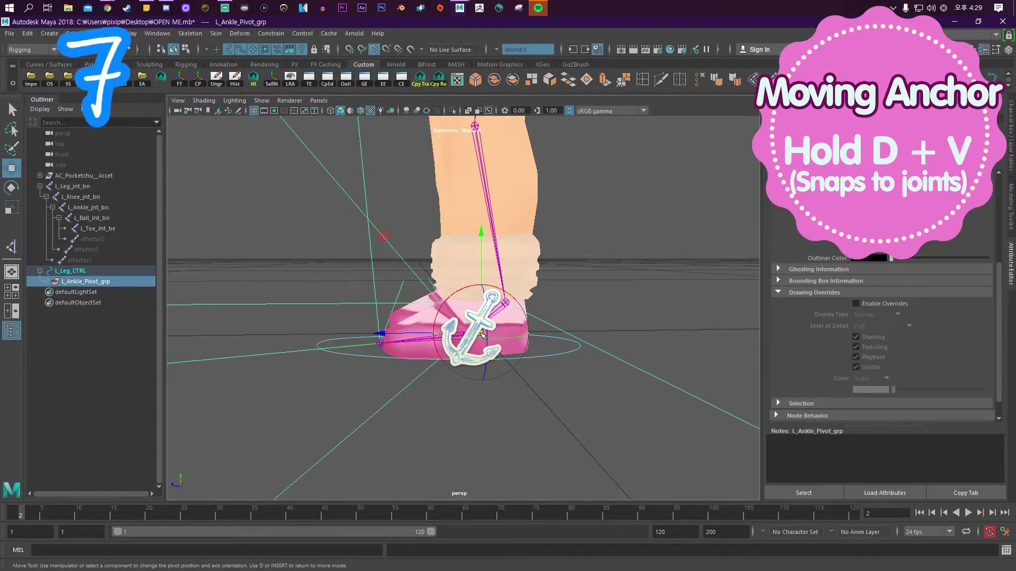
left_click_drag(482, 335, 497, 315)
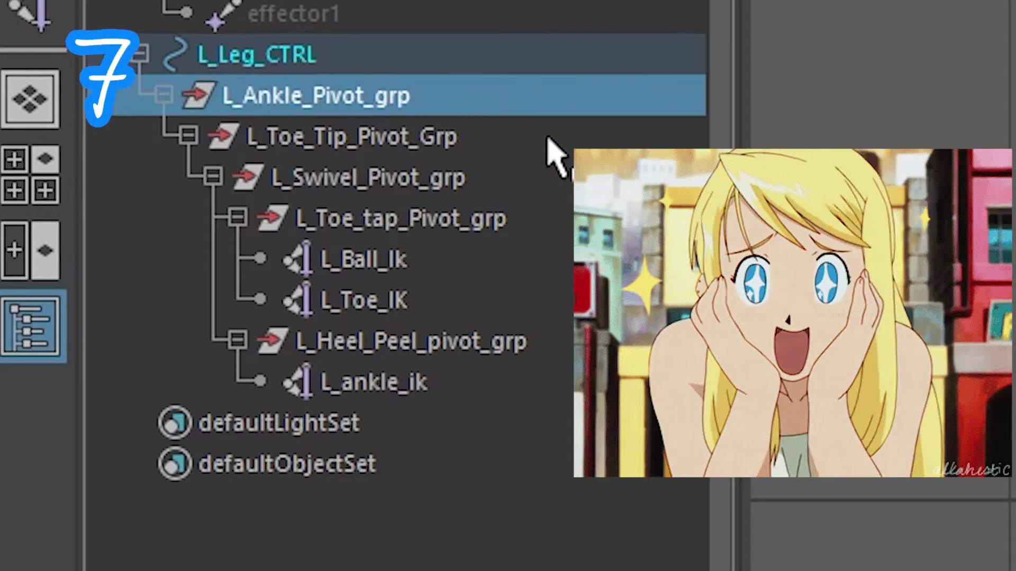
Step: Review the pivot group hierarchy and rename the boxCrv03 control curve
left_click(99, 302)
left_click(110, 345)
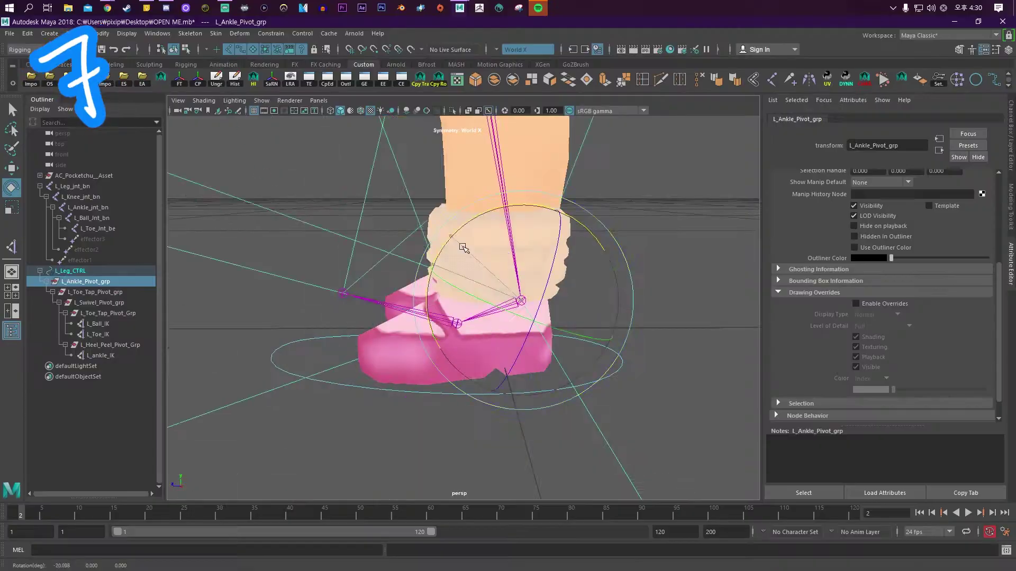
left_click(103, 312)
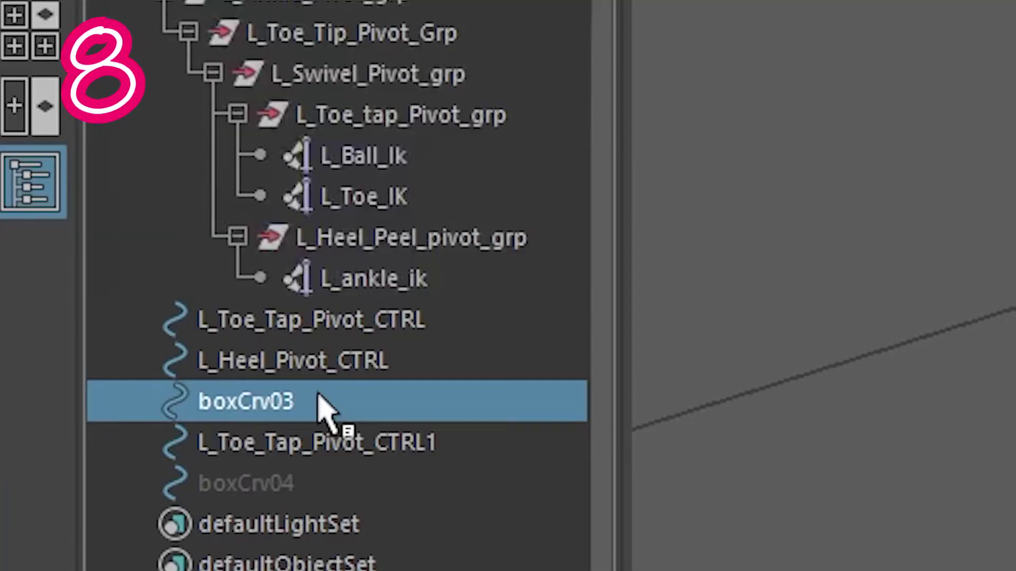
double_click(88, 387)
type("L_Swivel_Pivot_grp")
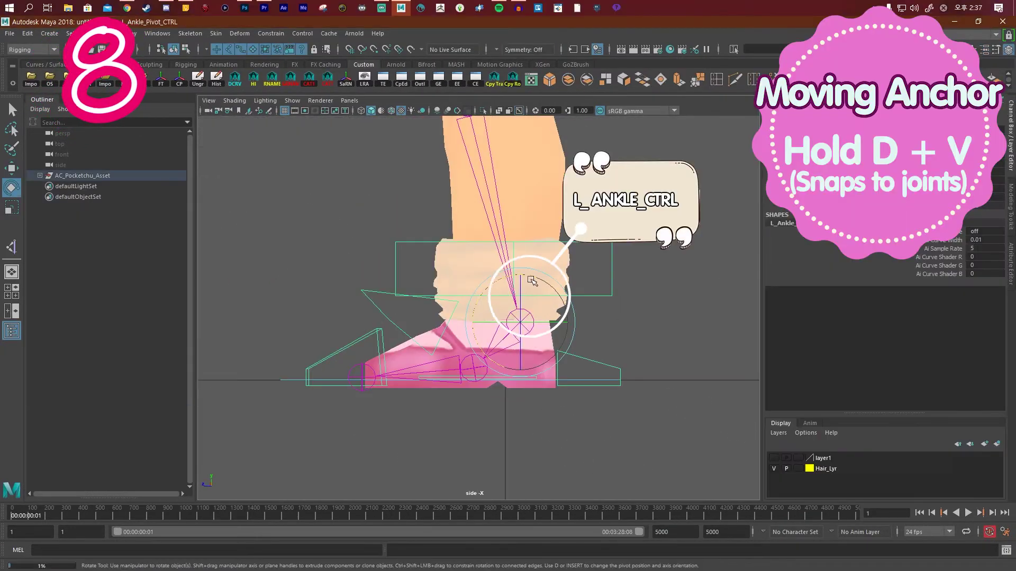
Step: Test-rotate the ankle, toe tip, toe tap, swivel and heel controls
left_click_drag(556, 294, 545, 320)
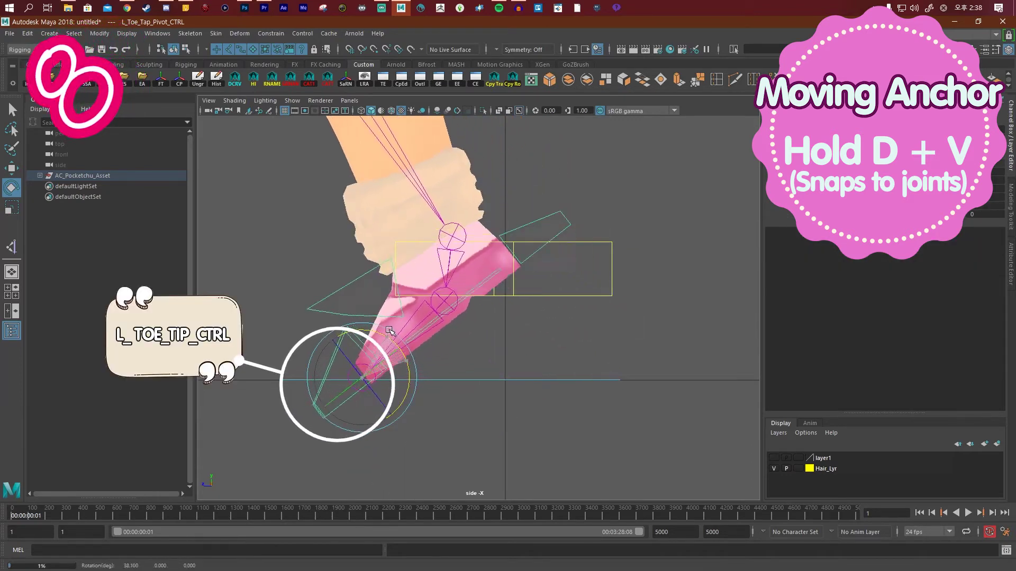
left_click_drag(390, 331, 399, 360)
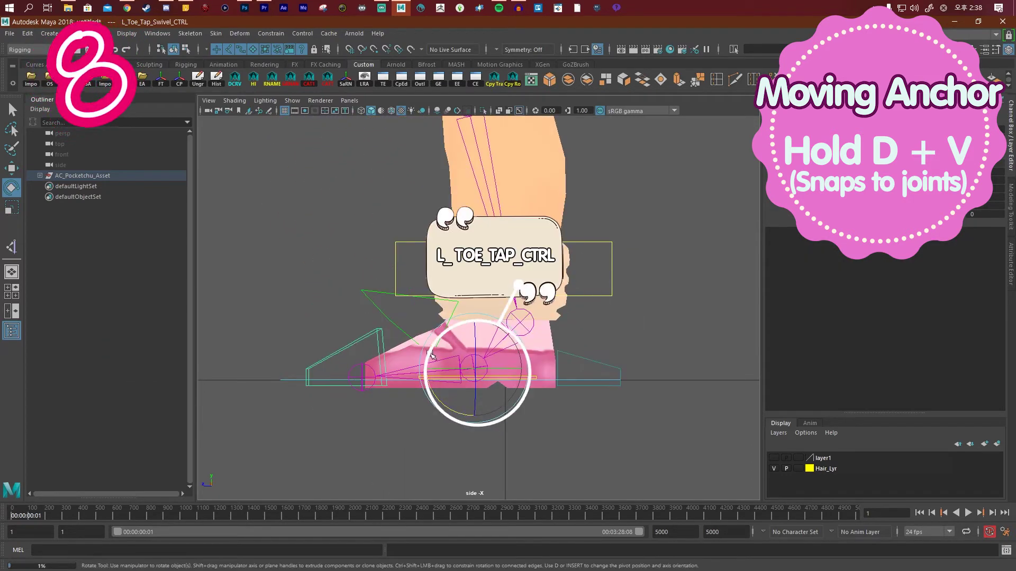
left_click_drag(447, 349, 473, 349)
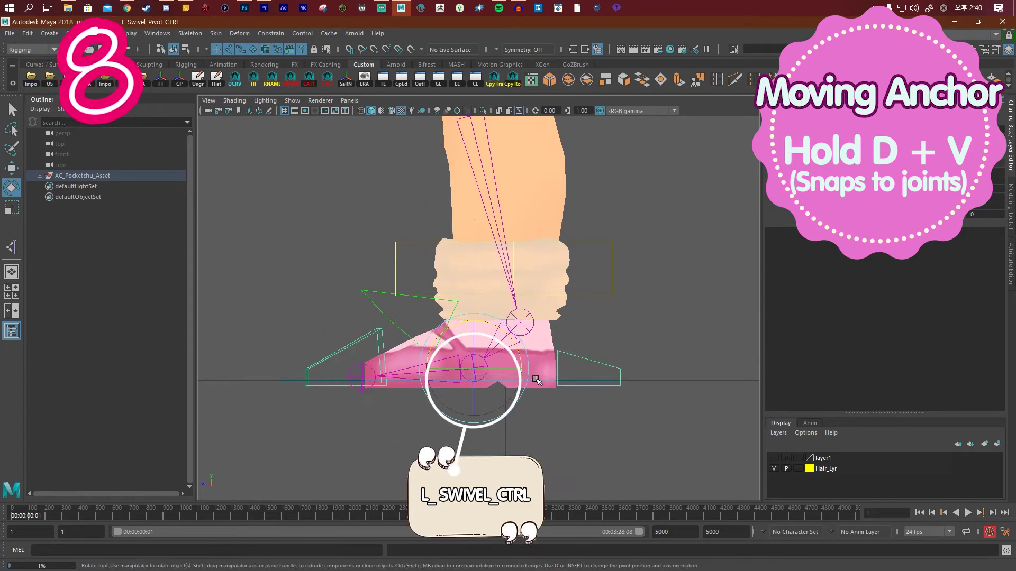
left_click_drag(535, 380, 489, 367)
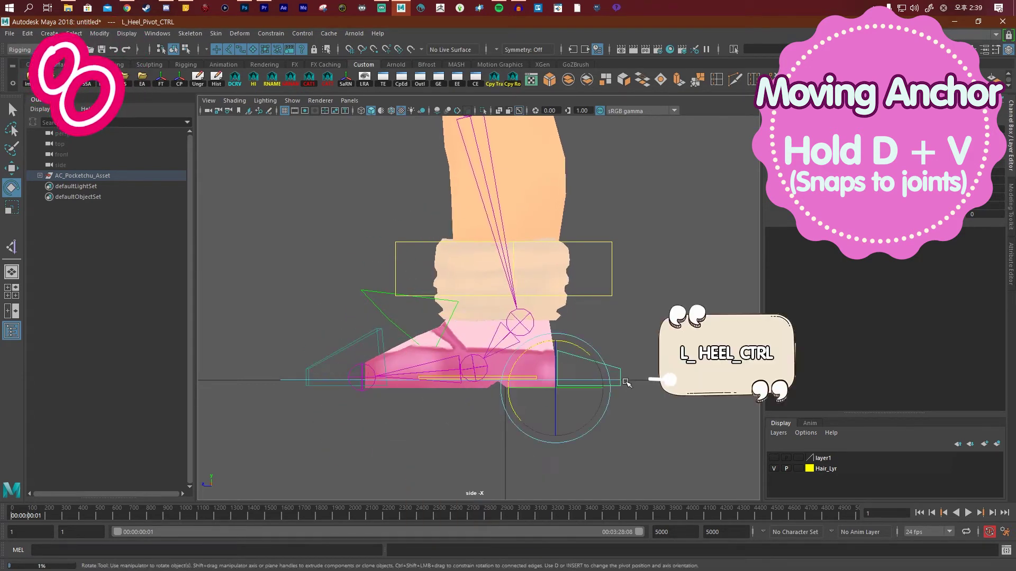
left_click_drag(592, 358, 568, 345)
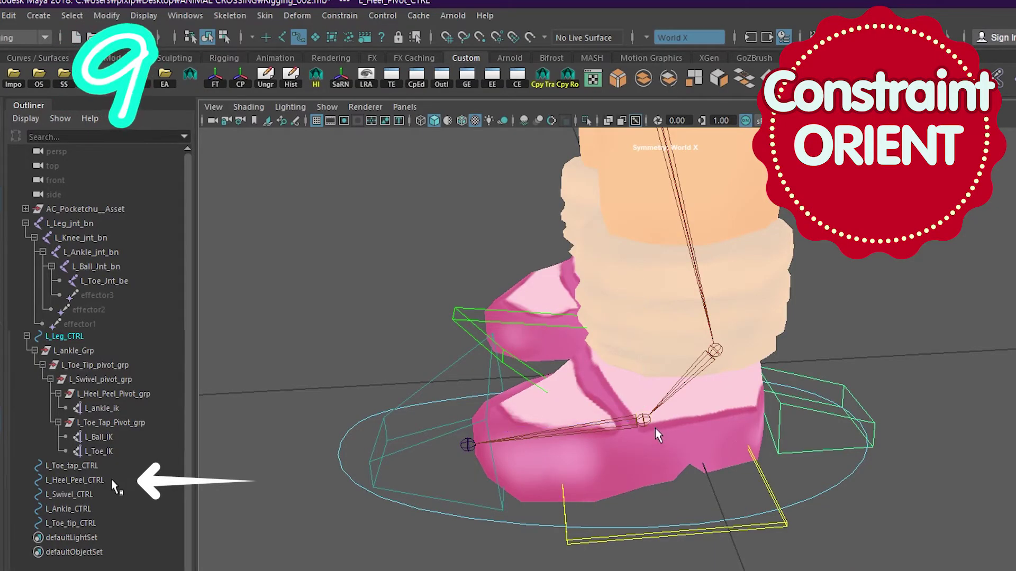
Step: Orient-constrain L_Heel_Peel_Pivot_grp to L_Heel_Peel_CTRL with Maintain offset on
left_click(111, 479)
left_click(167, 394, "ctrl")
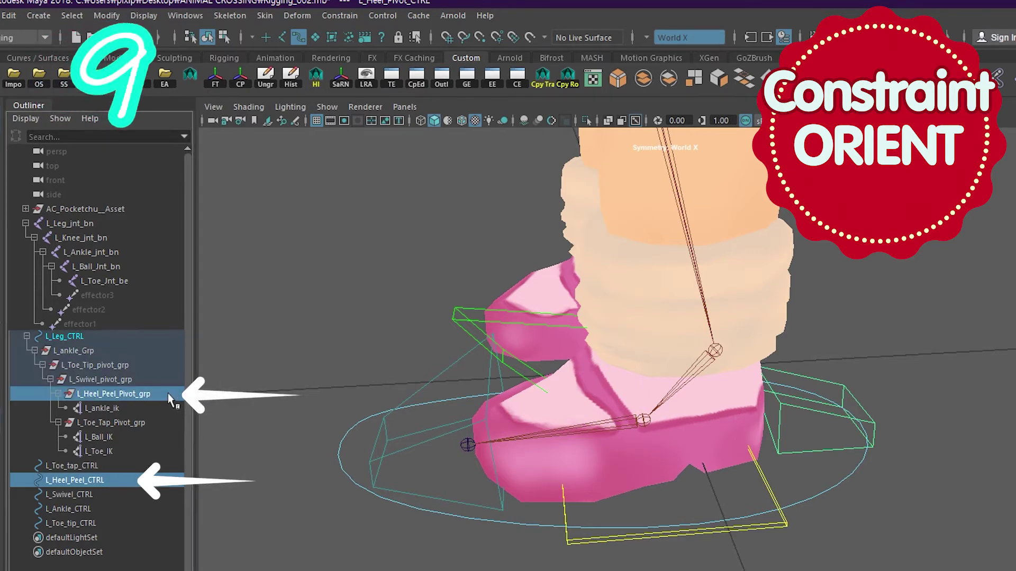
left_click(340, 15)
left_click(371, 25)
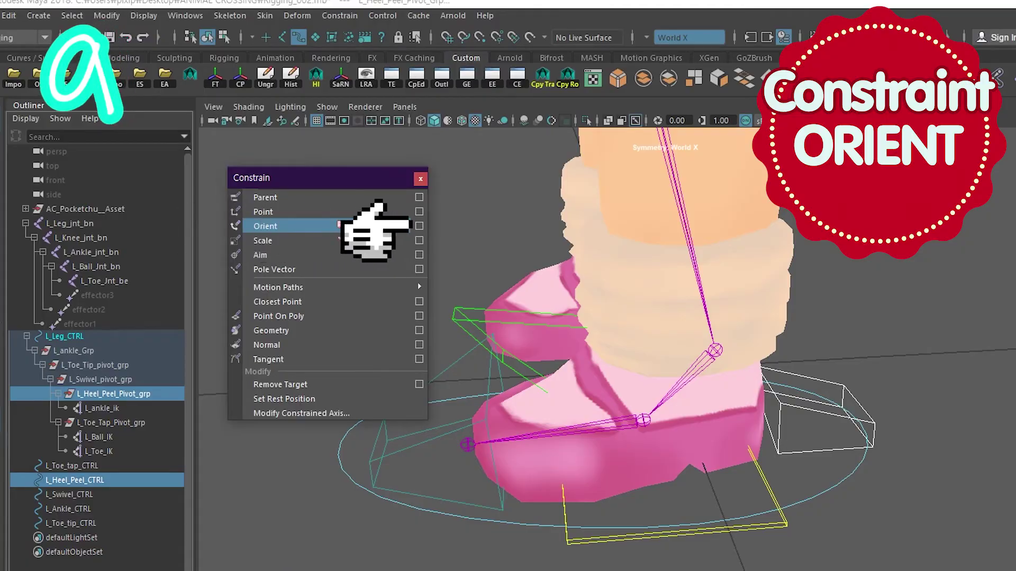
left_click(419, 226)
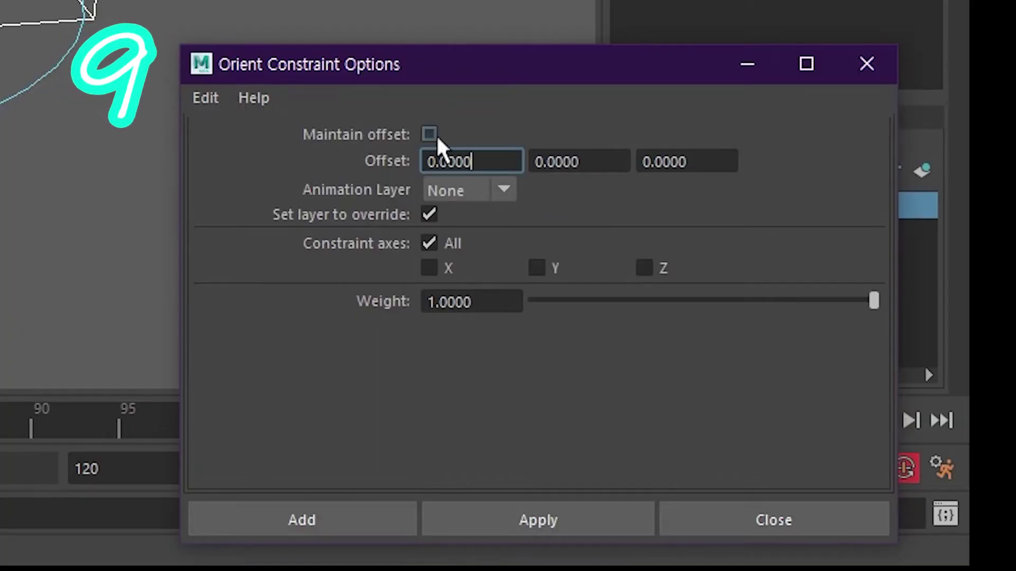
left_click(435, 132)
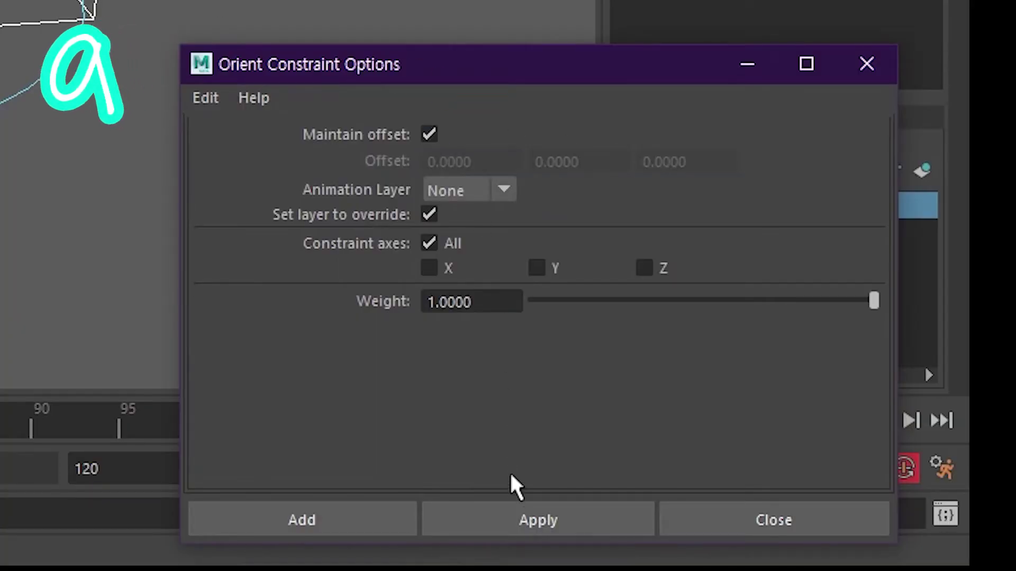
left_click(506, 519)
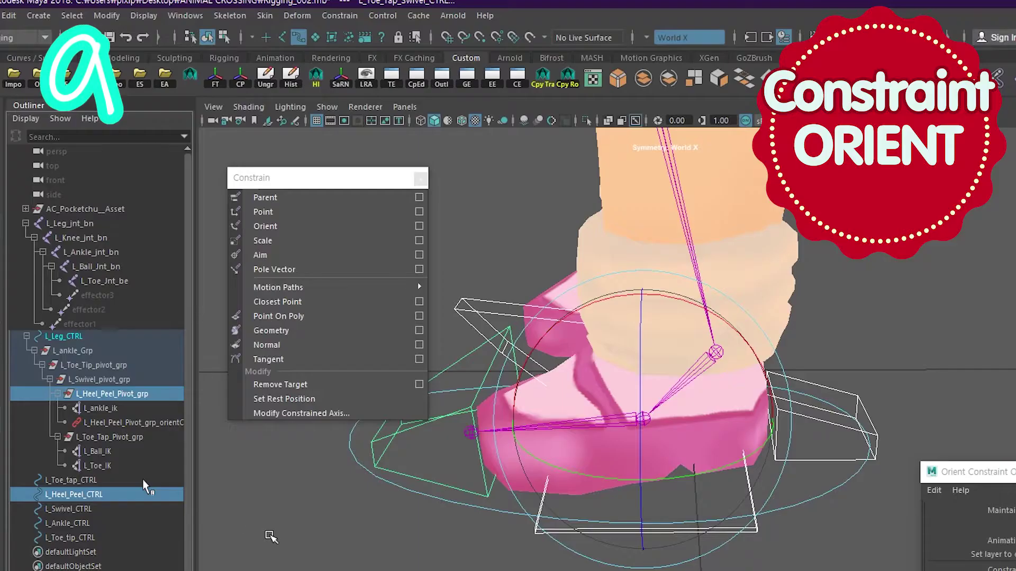
Step: Orient-constrain the toe tap and swivel groups to their controls, then select the toe tip pair
left_click(143, 480)
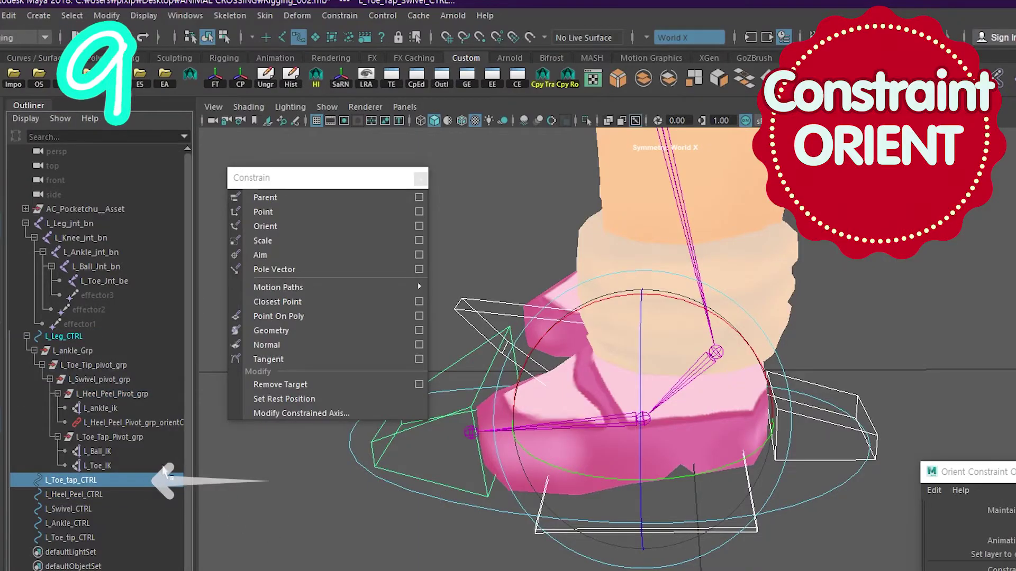
left_click(153, 437, "ctrl")
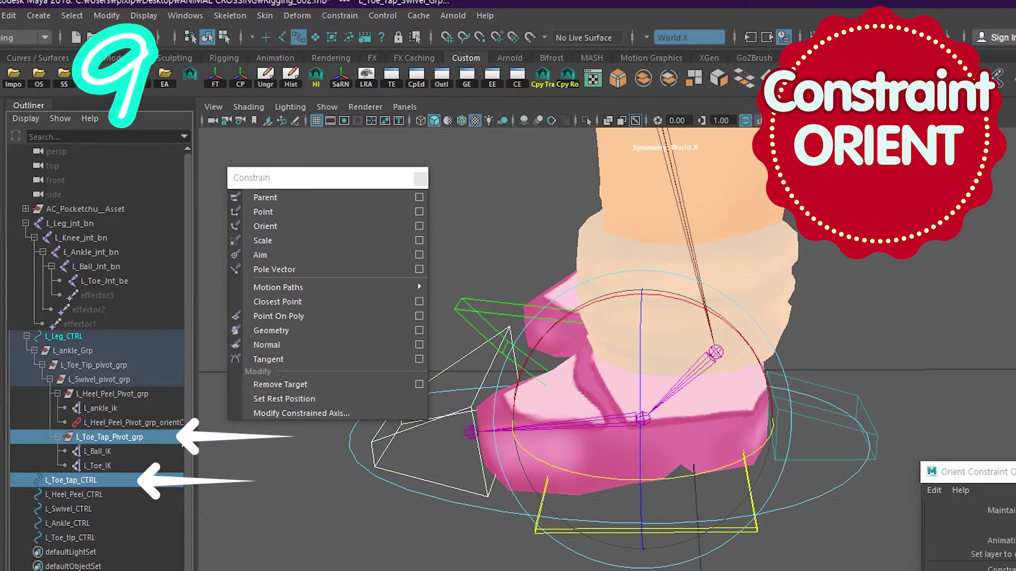
left_click(265, 226)
left_click(112, 522)
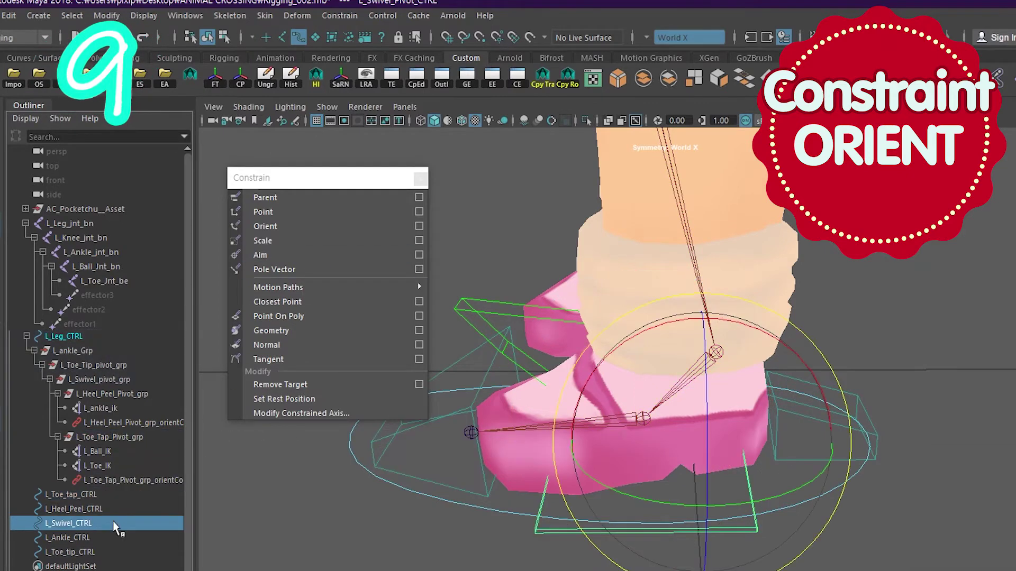
left_click(144, 379, "ctrl")
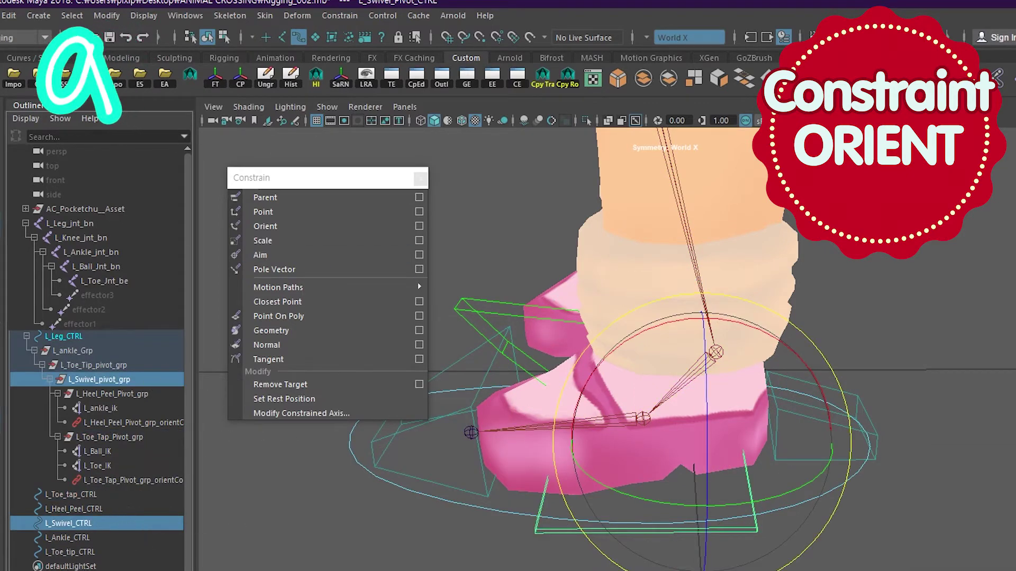
left_click(265, 226)
left_click(708, 417)
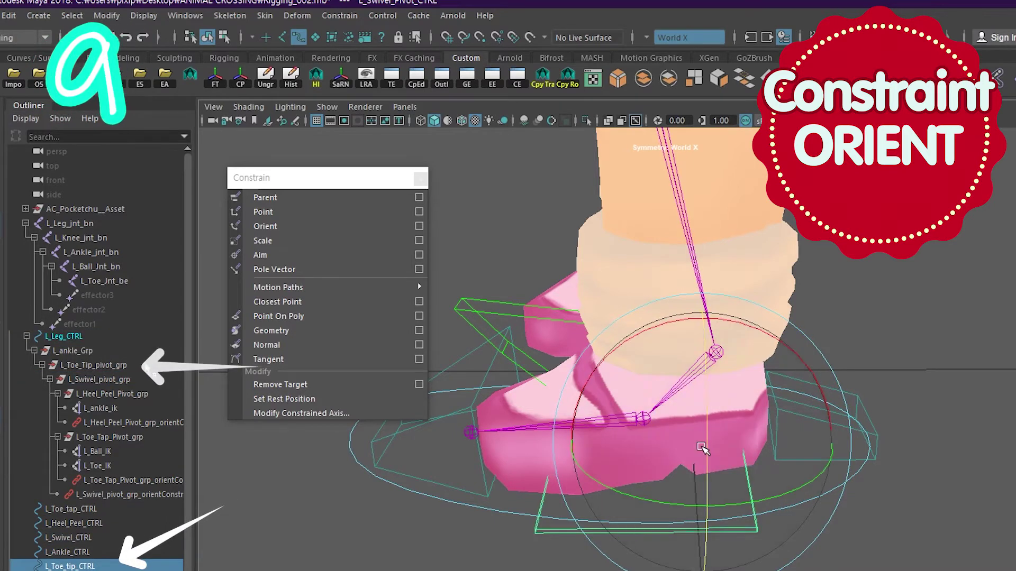
left_click(93, 365, "ctrl")
Step: Apply the toe tip orient constraint, then select L_Ankle_CTRL and L_ankle_Grp for a parent constraint
left_click(265, 226)
left_click(106, 566)
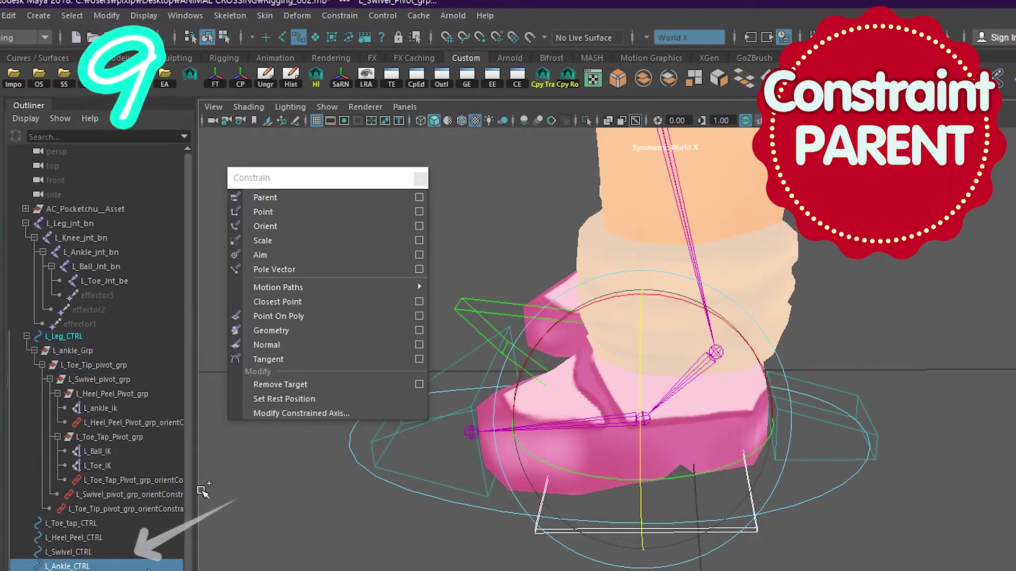
left_click(148, 350, "ctrl")
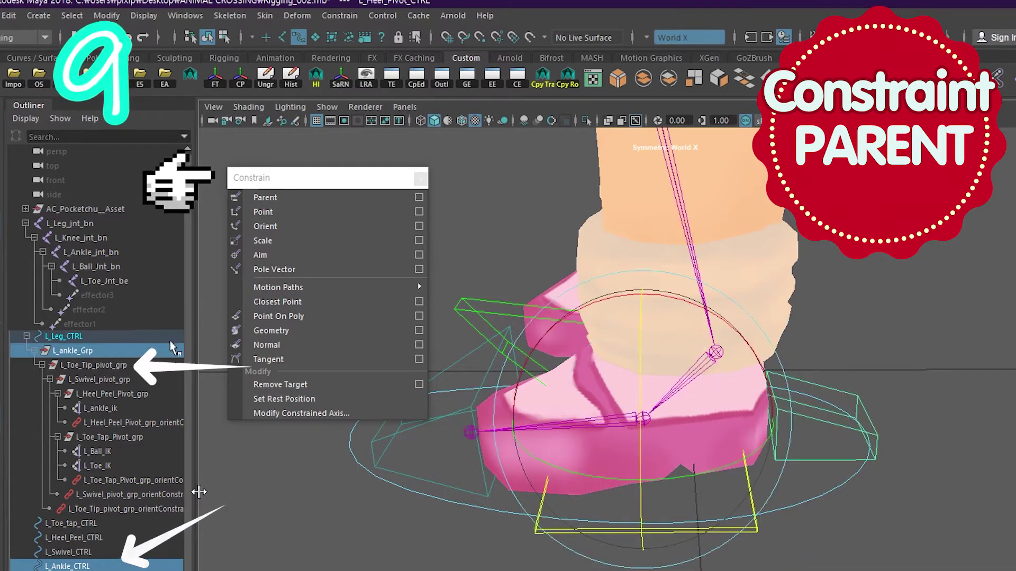
left_click(349, 200)
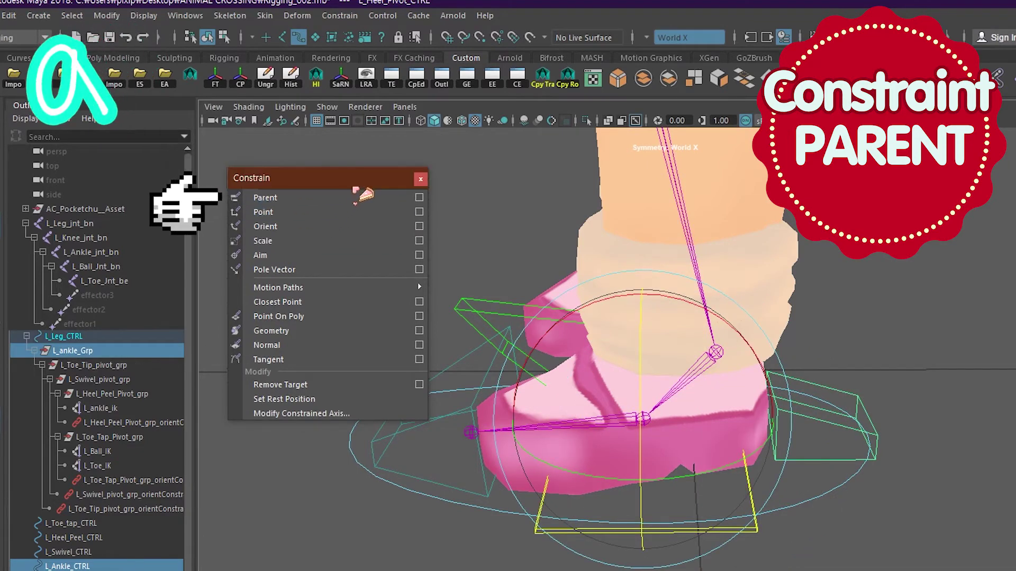
left_click(419, 198)
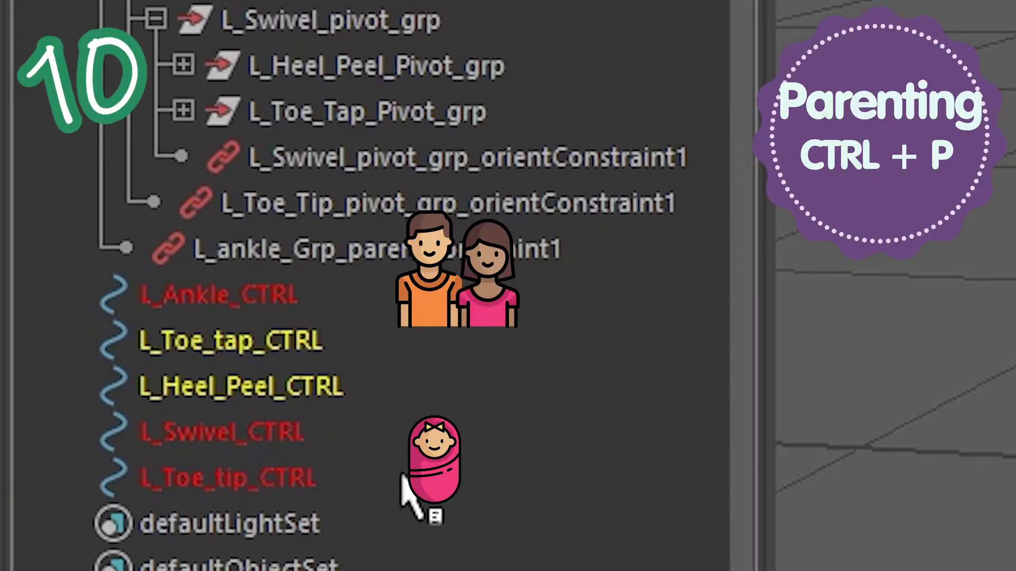
Step: Parent L_Toe_tip_CTRL under L_Ankle_CTRL and L_Swivel_CTRL under L_Toe_tip_CTRL
left_click(403, 478)
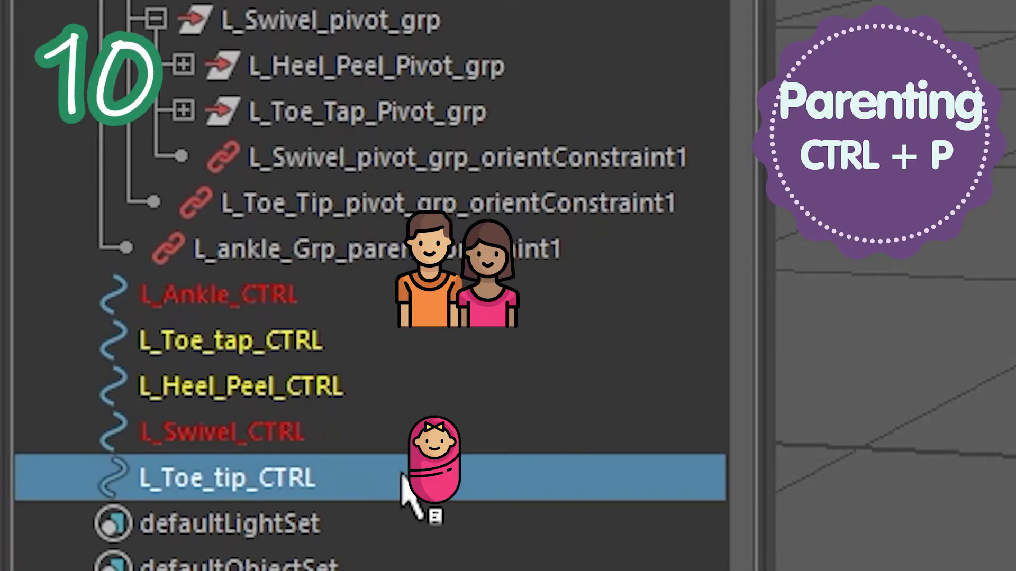
middle_click_drag(403, 478, 426, 331)
left_click(406, 485)
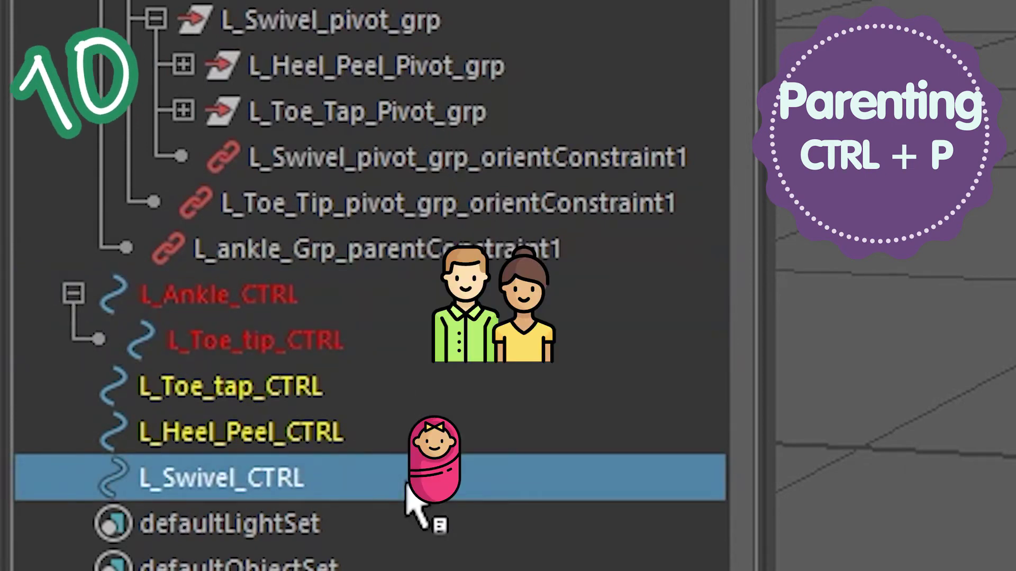
middle_click_drag(406, 483, 419, 356)
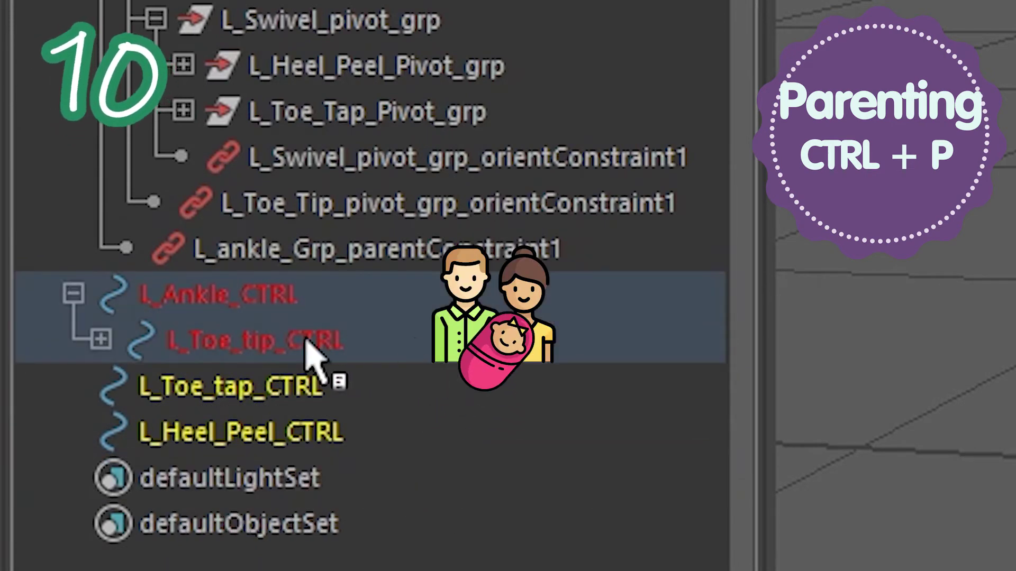
Step: Parent the toe-tap and heel-peel controls under L_Swivel_CTRL, and L_Ankle_CTRL under L_Leg_CTRL
left_click(101, 339)
left_click_drag(481, 449, 467, 465)
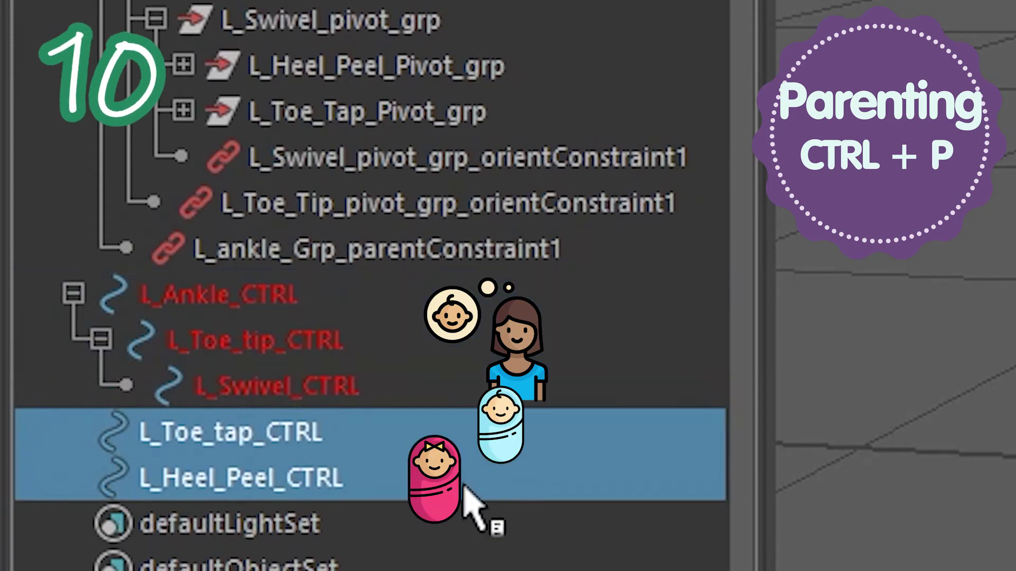
middle_click_drag(301, 481, 339, 391)
left_click(128, 385)
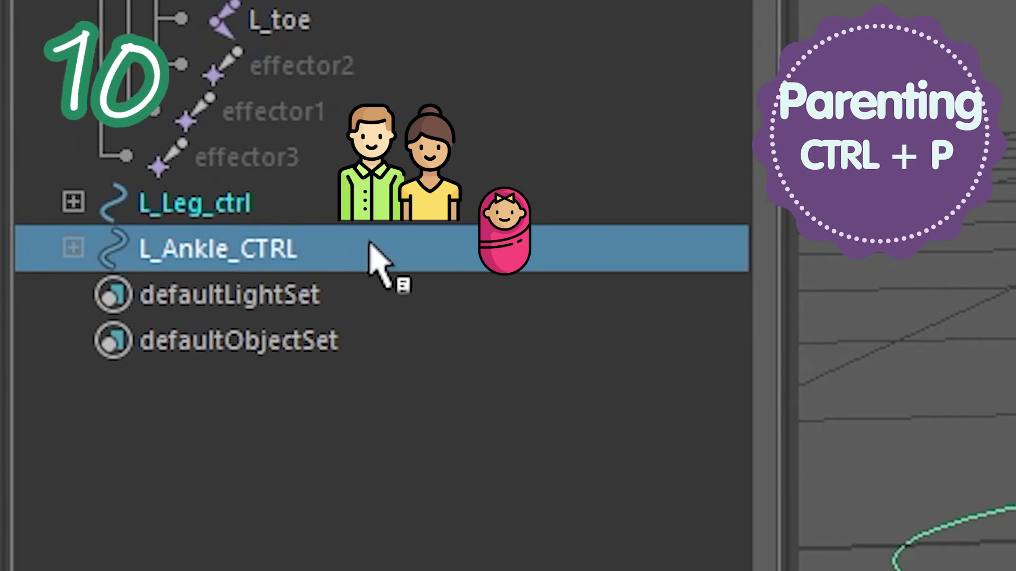
middle_click_drag(370, 246, 386, 217)
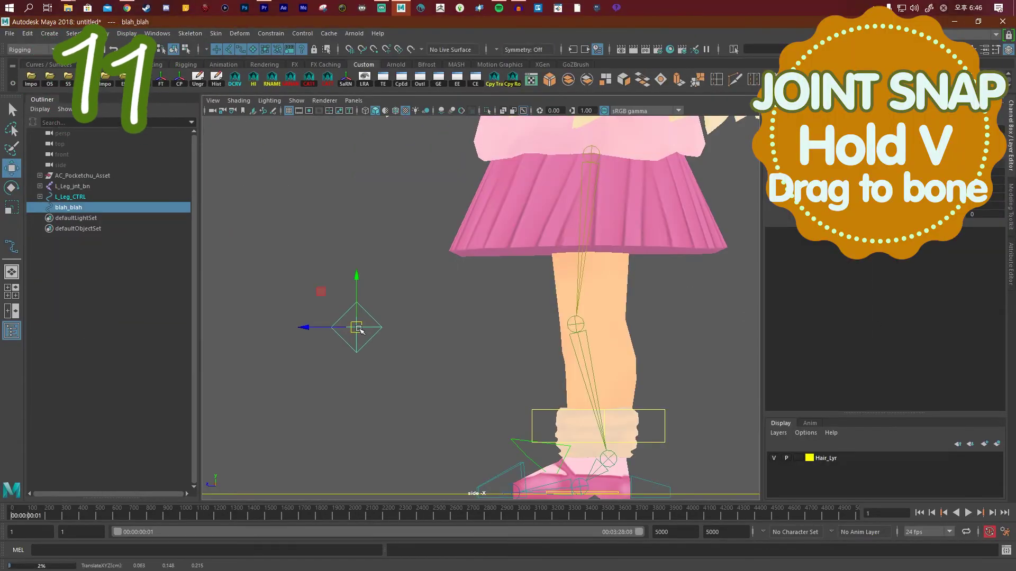
Step: Snap the diamond control onto the knee joint, freeze its transforms, and name it L_Knee_CTRL
left_click_drag(588, 325, 579, 327)
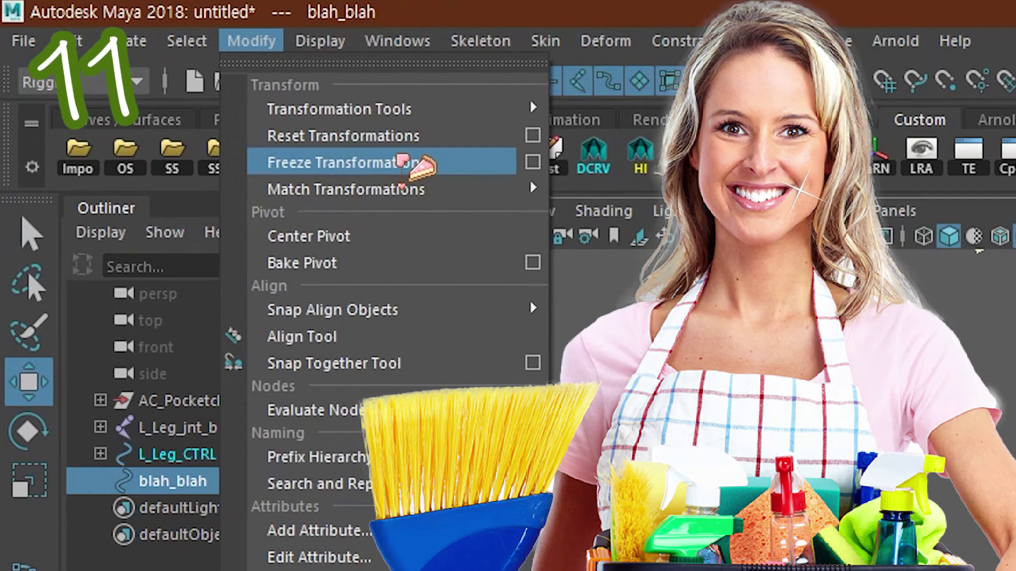
left_click(417, 163)
double_click(172, 481)
type("L_Knee_")
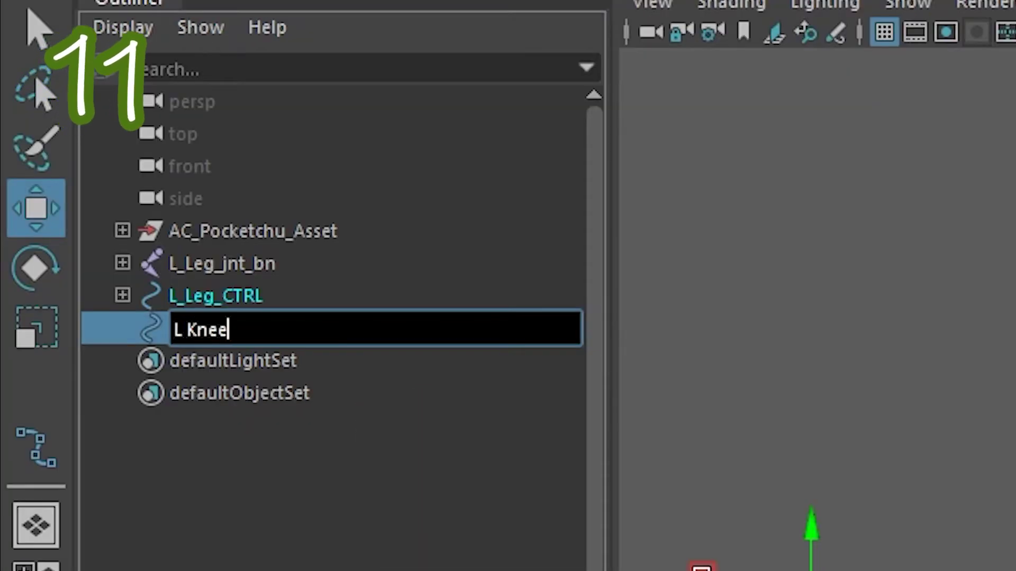
type("CTRL")
key("Return")
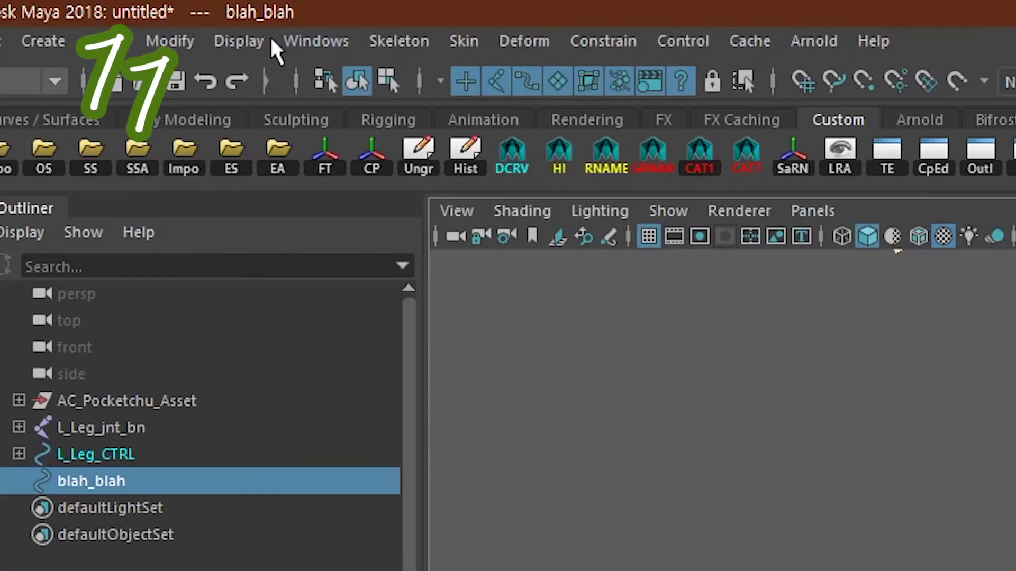
left_click(254, 42)
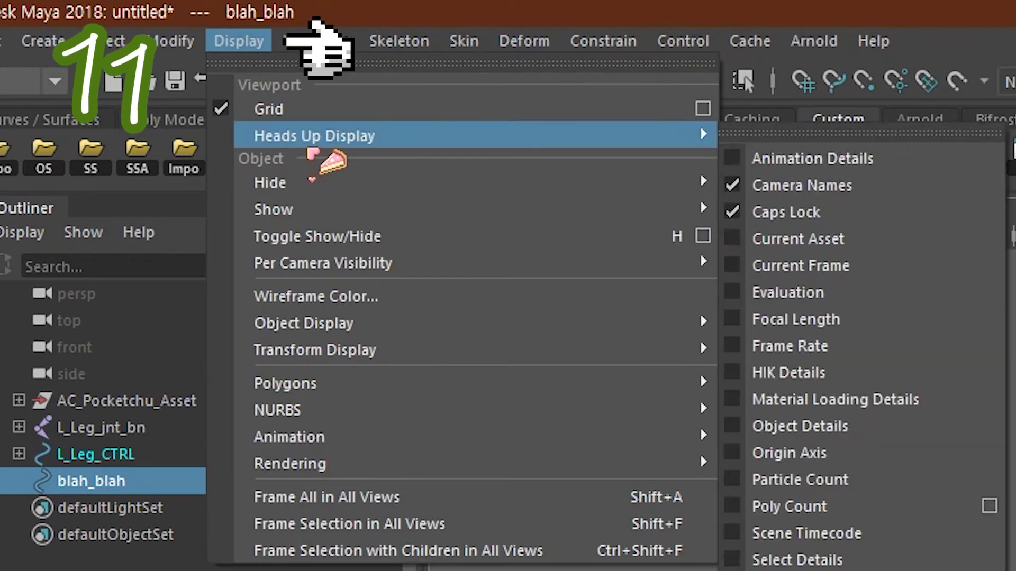
mouse_move(682, 350)
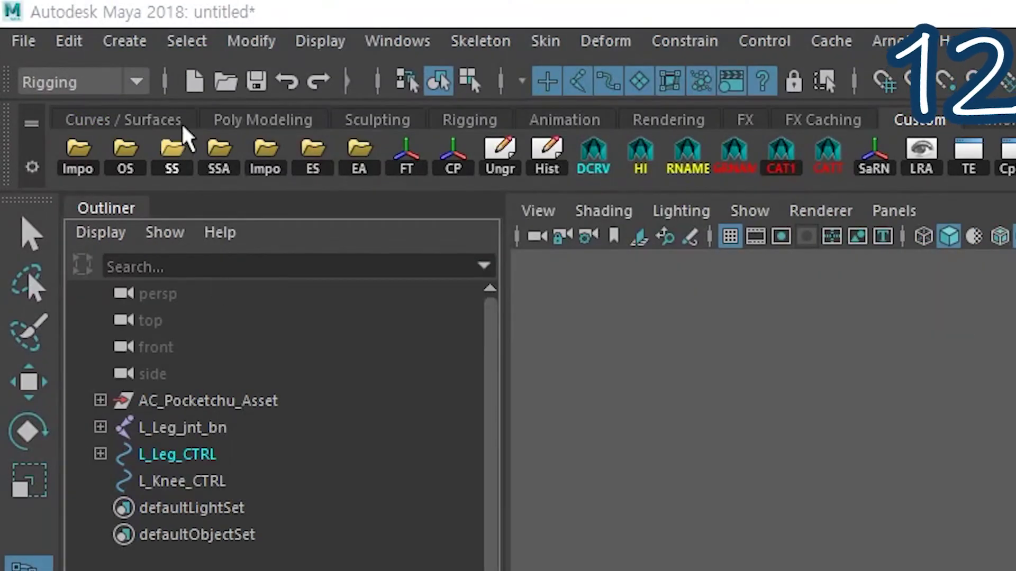
Step: Draw a 1 Linear EP curve from the knee control to the knee joint
left_click(126, 40)
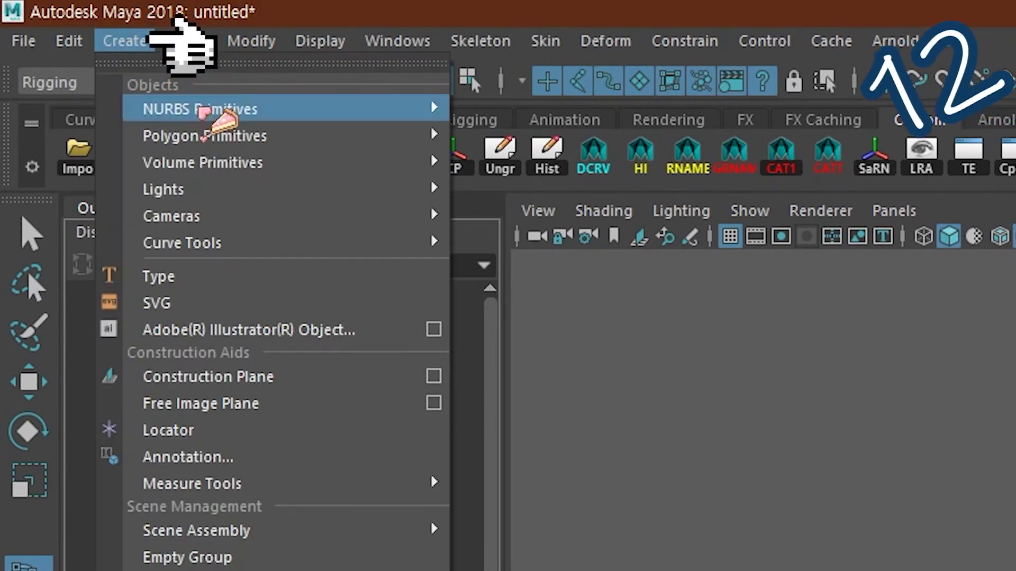
mouse_move(137, 243)
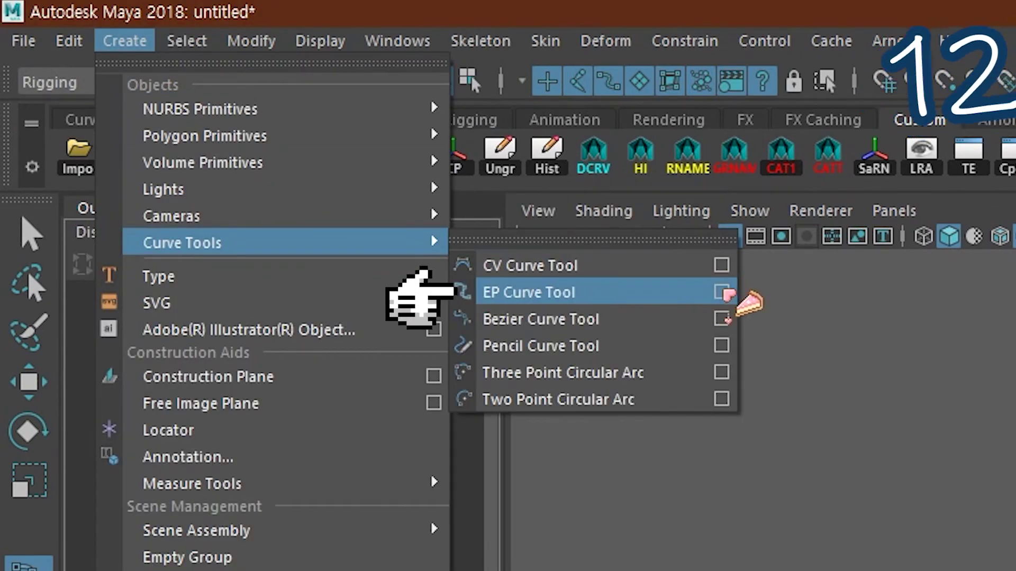
left_click(725, 293)
left_click(483, 181)
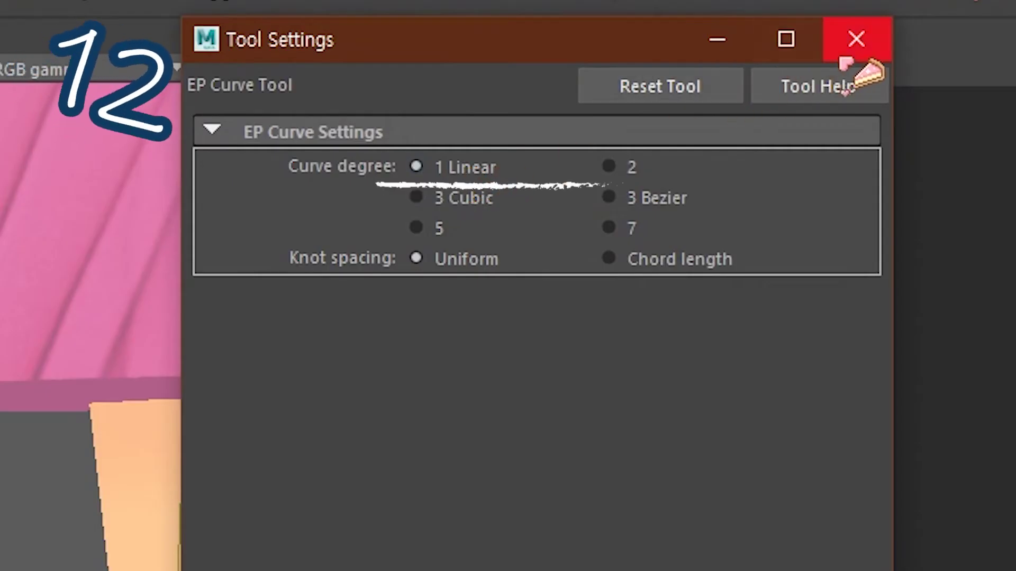
left_click(857, 43)
left_click(299, 312)
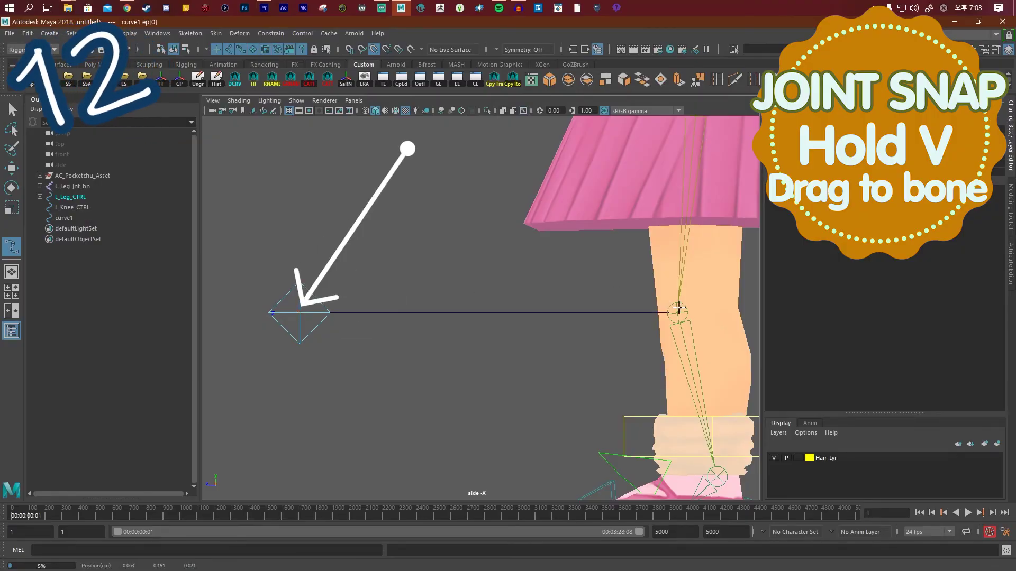
key("Return")
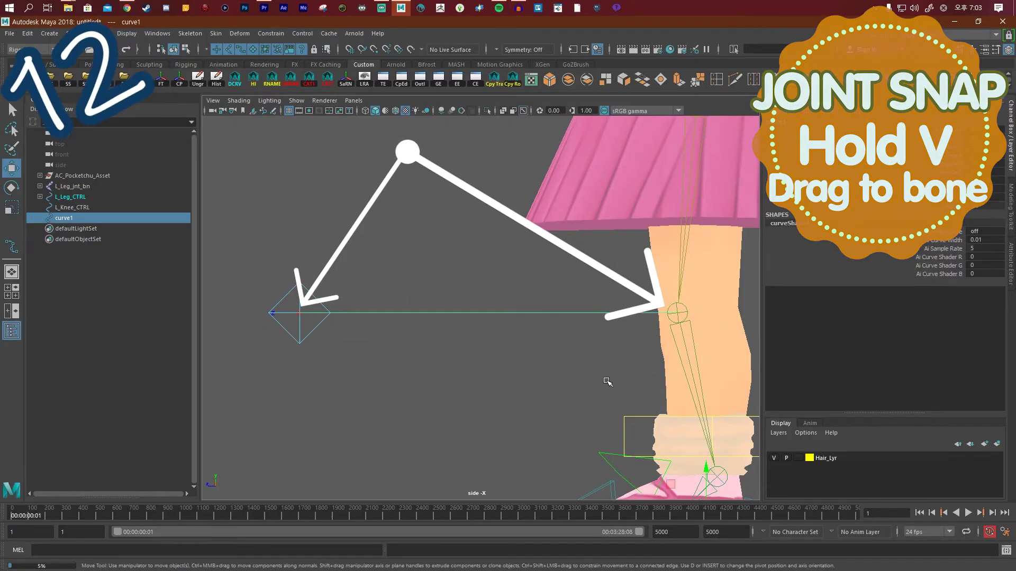
Step: Add a cluster to the curve's first control vertex, then select its last vertex
left_click(487, 109)
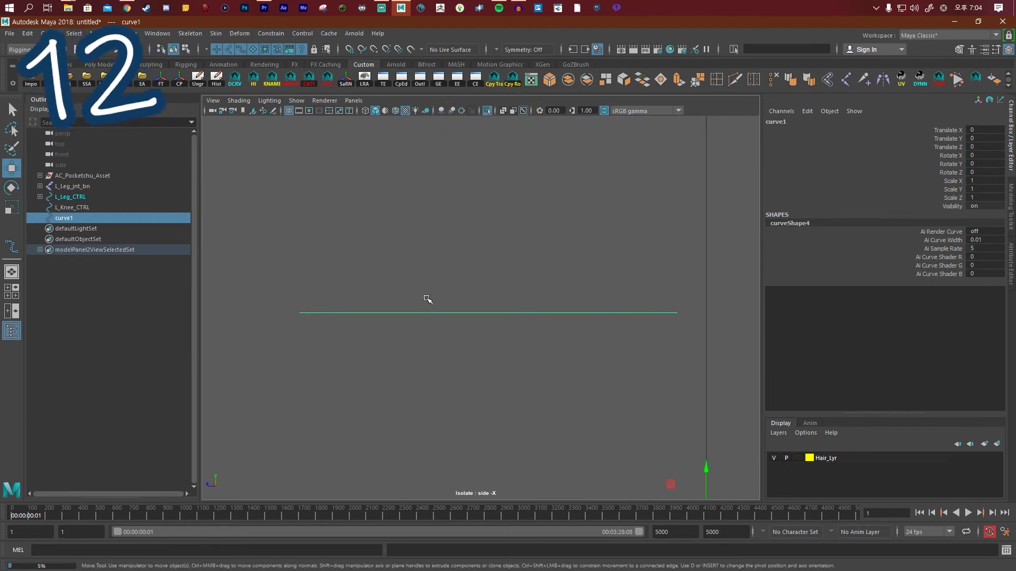
right_click_drag(418, 294, 379, 284)
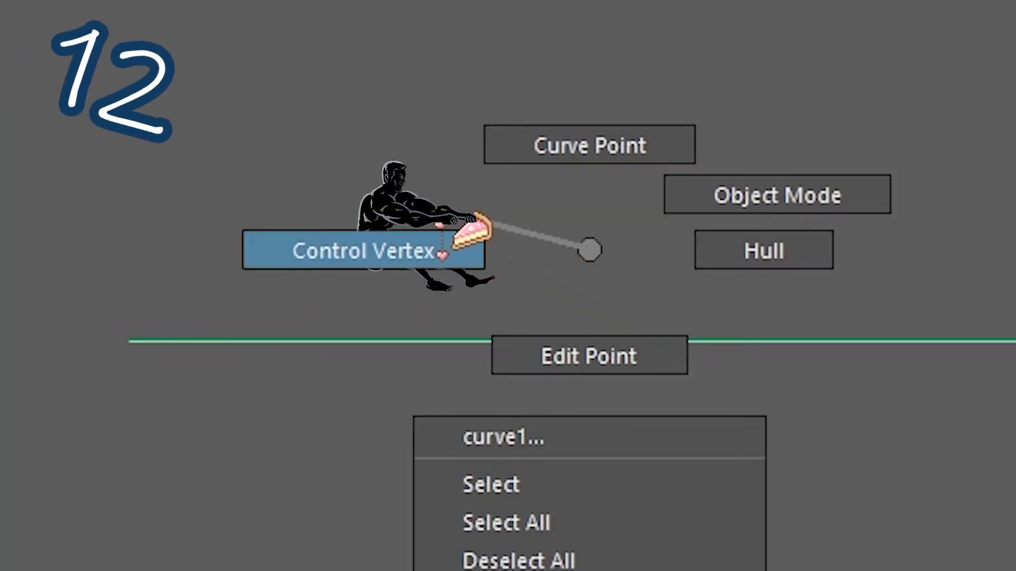
right_click_drag(479, 232, 479, 231)
left_click_drag(274, 274, 311, 324)
left_click(240, 33)
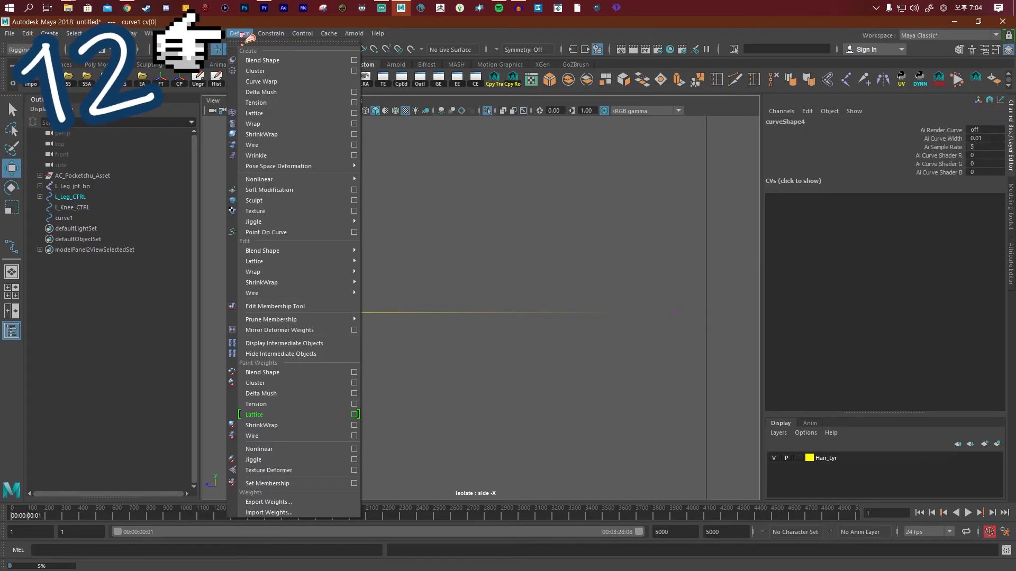
left_click(263, 71)
left_click_drag(659, 288, 700, 365)
Step: Cluster the last vertex and rename the curve and clusters L_Knee_Template, L_Knee_ctrl_loc and L_Knee_jnt_loc
key("g")
double_click(92, 215)
type("L Knee Template")
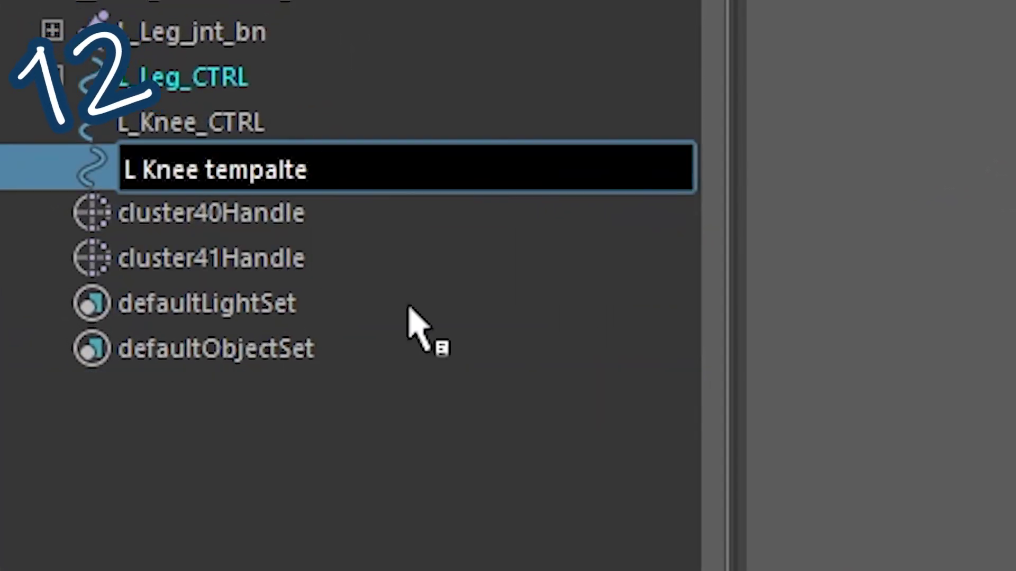
key("Return")
double_click(89, 227)
type("L Knee_ctrl_loc")
key("Return")
double_click(159, 257)
type("L_Knee_loc")
key("Left")
key("Left")
key("Left")
type("jnt_")
key("Return")
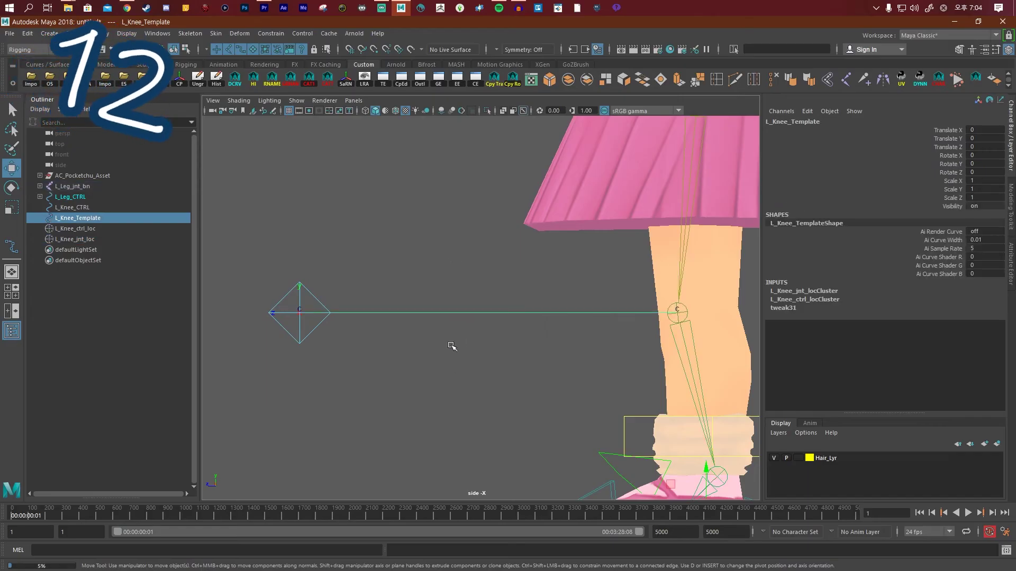
Step: Expose the hidden Template attribute in the Channel Box through Channel Control
left_click(807, 112)
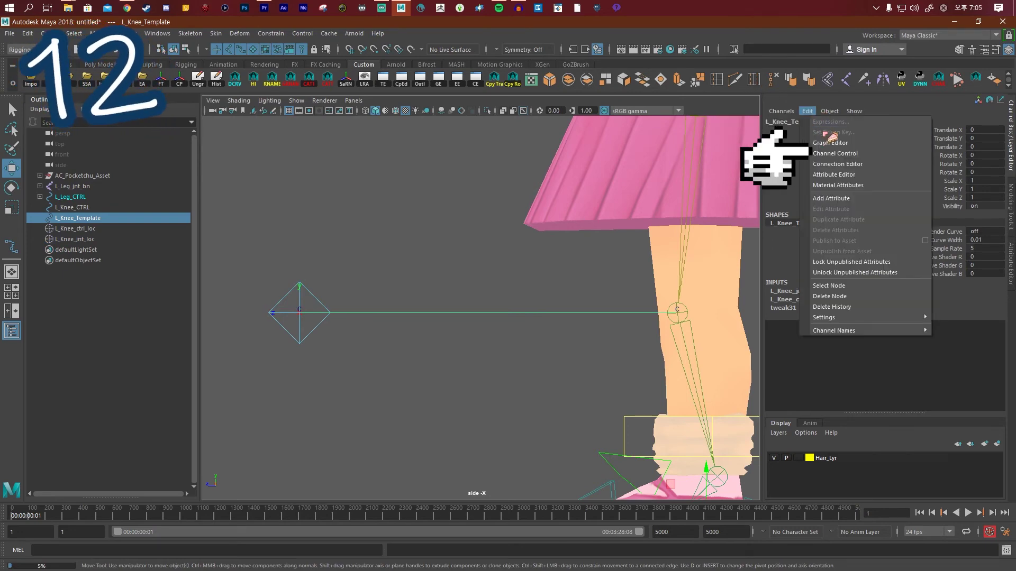
left_click(835, 154)
scroll(542, 349, "down", 15)
left_click(521, 352)
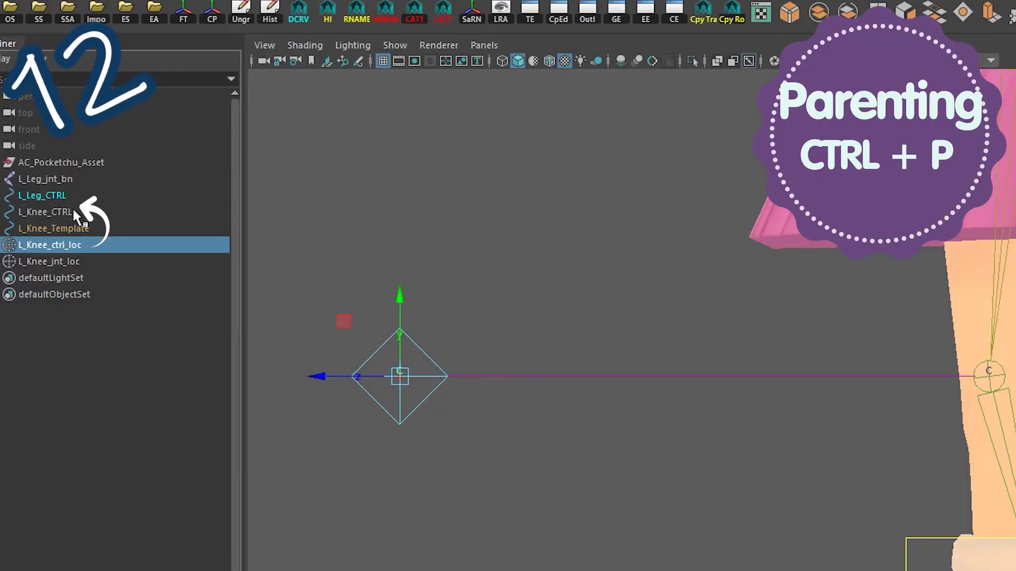
Step: Parent L_Knee_ctrl_loc under L_Knee_CTRL, then select L_Knee_jnt_loc and the knee joint
left_click(73, 213, "ctrl")
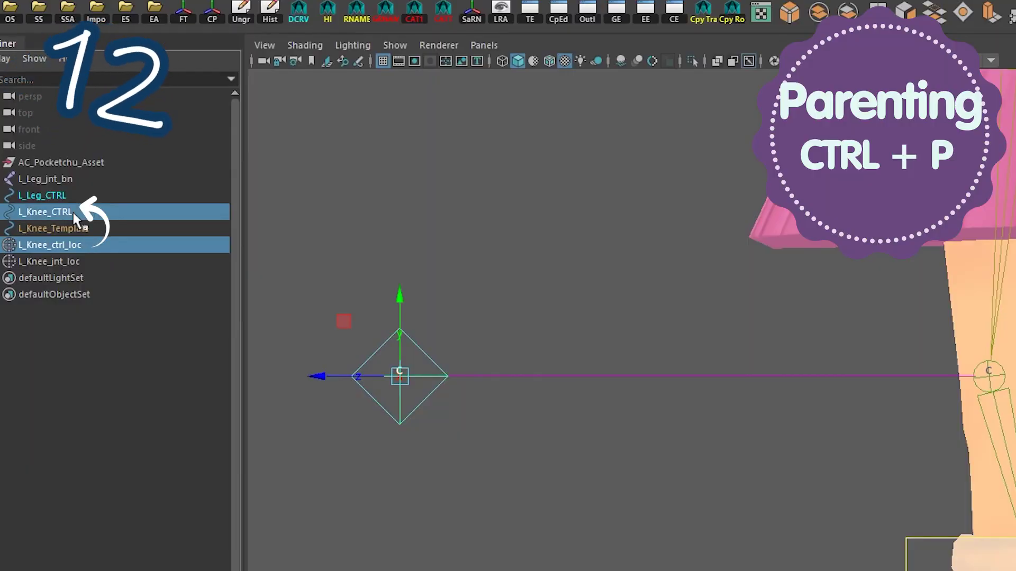
key("ctrl+p")
left_click(79, 243)
left_click(993, 400, "shift")
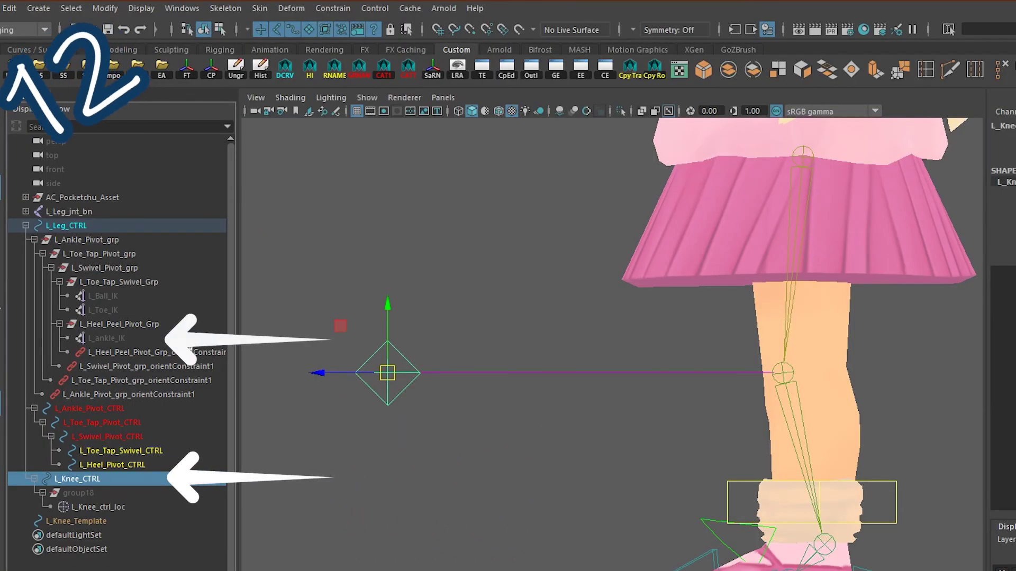
Step: Select L_Knee_CTRL with the ankle IK handle and open Constrain for a pole vector
left_click(159, 339, "ctrl")
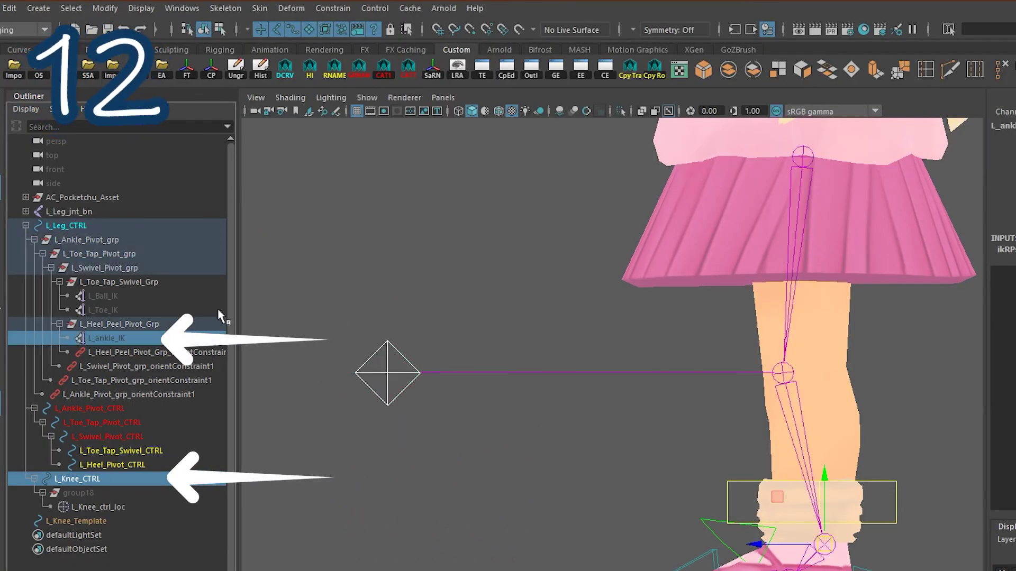
left_click(332, 7)
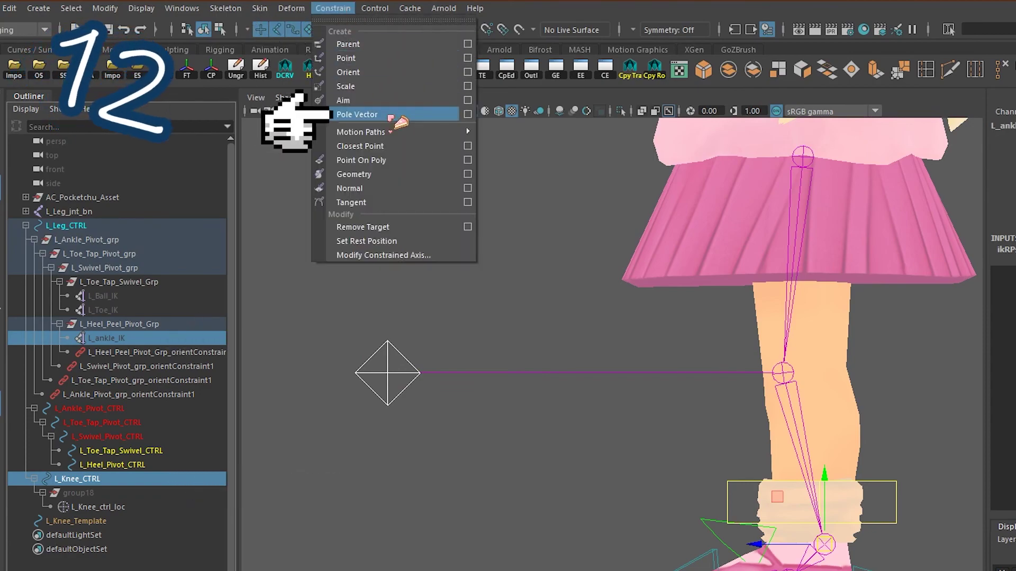